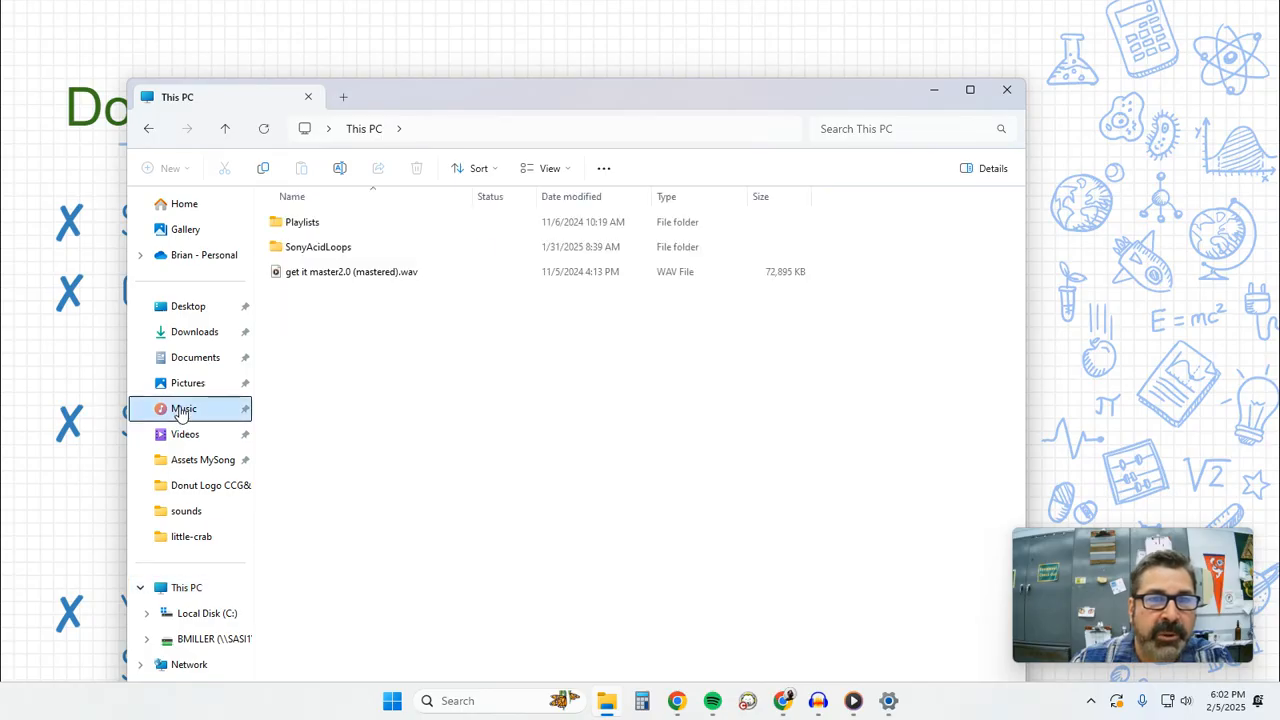
In SonyAcidLoops, go into ACID ROCK - LFA, Loops, Guitars and its guitarist subfolder to open Finger Picking Electric Slide in A
{"action": "double_click", "coordinate": [313, 250]}
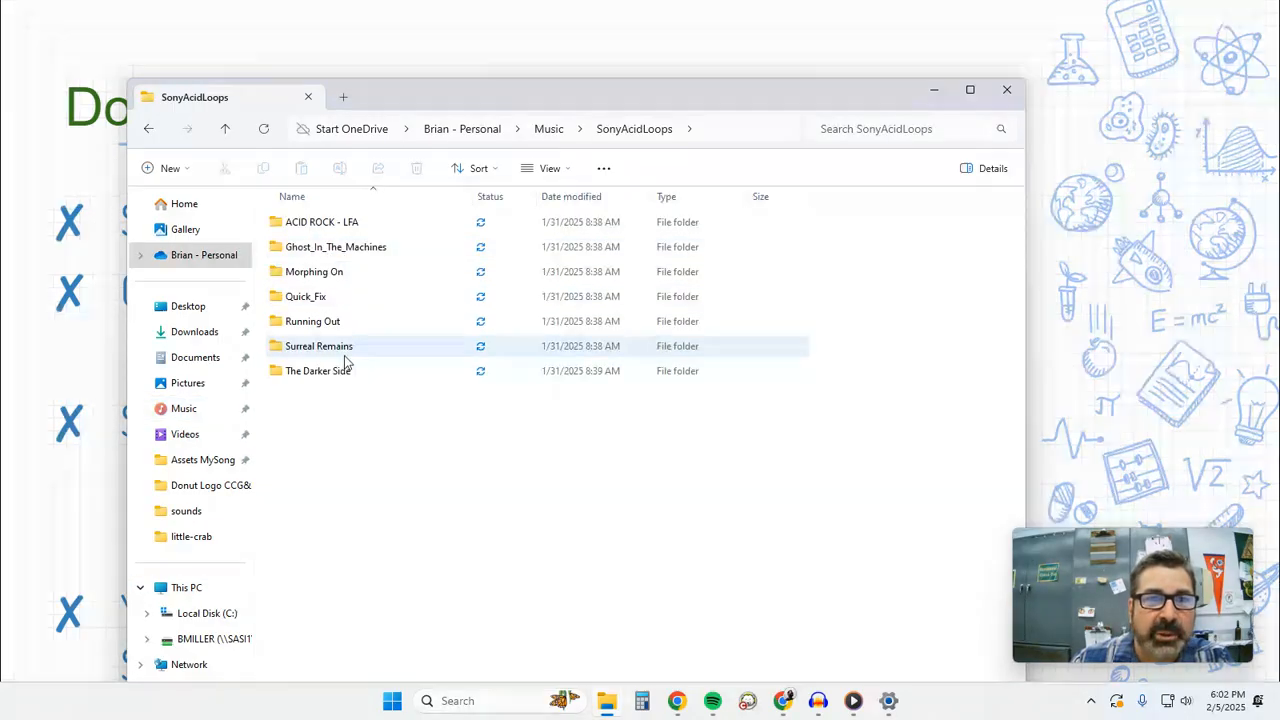
{"action": "double_click", "coordinate": [337, 225]}
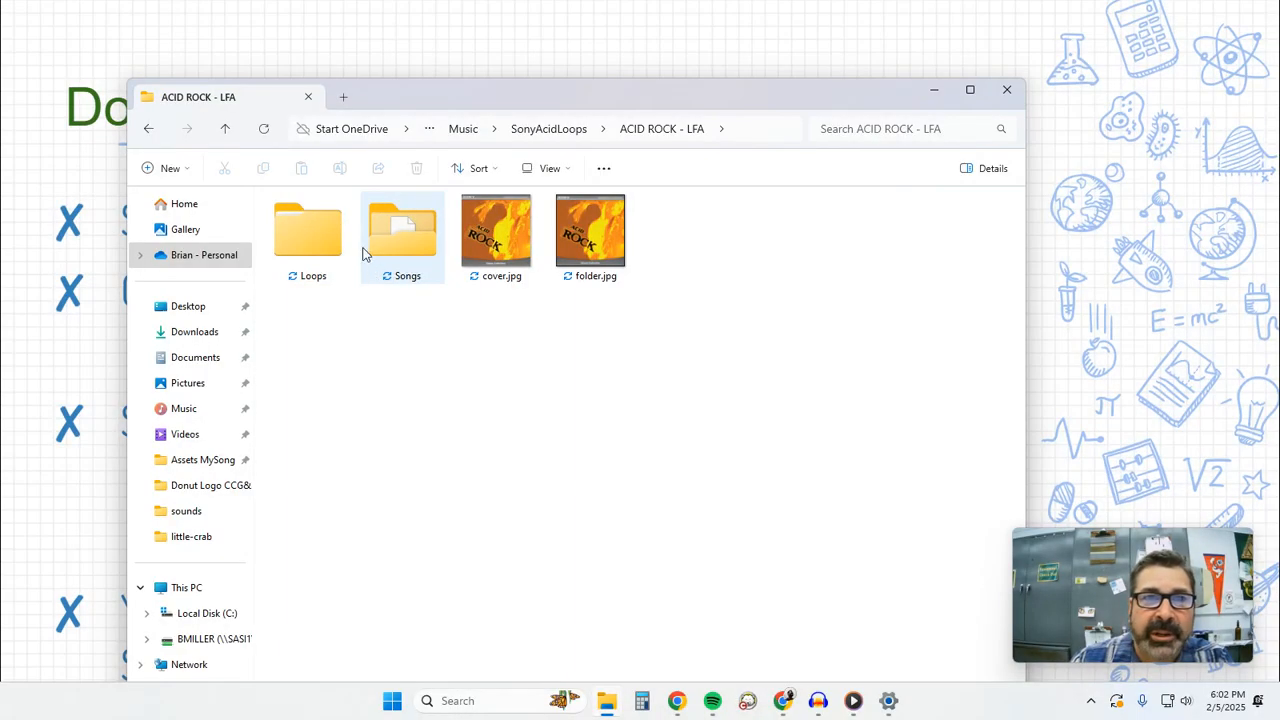
{"action": "double_click", "coordinate": [313, 248]}
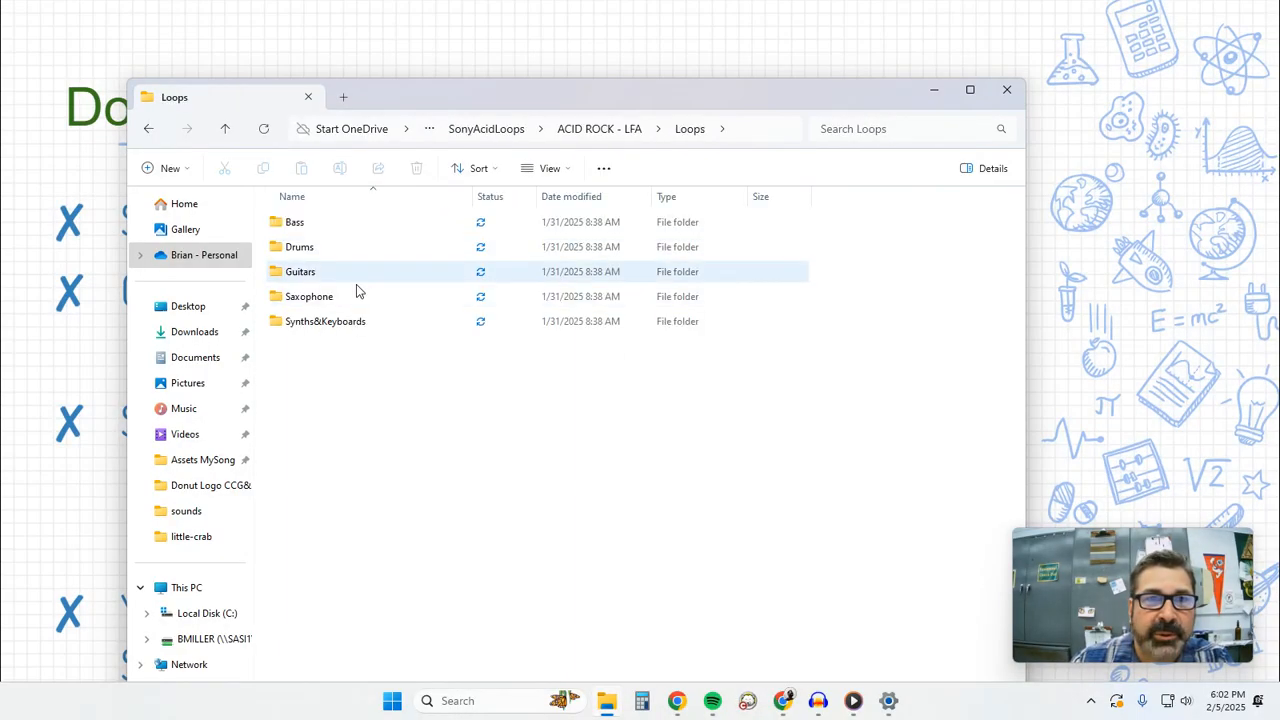
{"action": "double_click", "coordinate": [322, 280]}
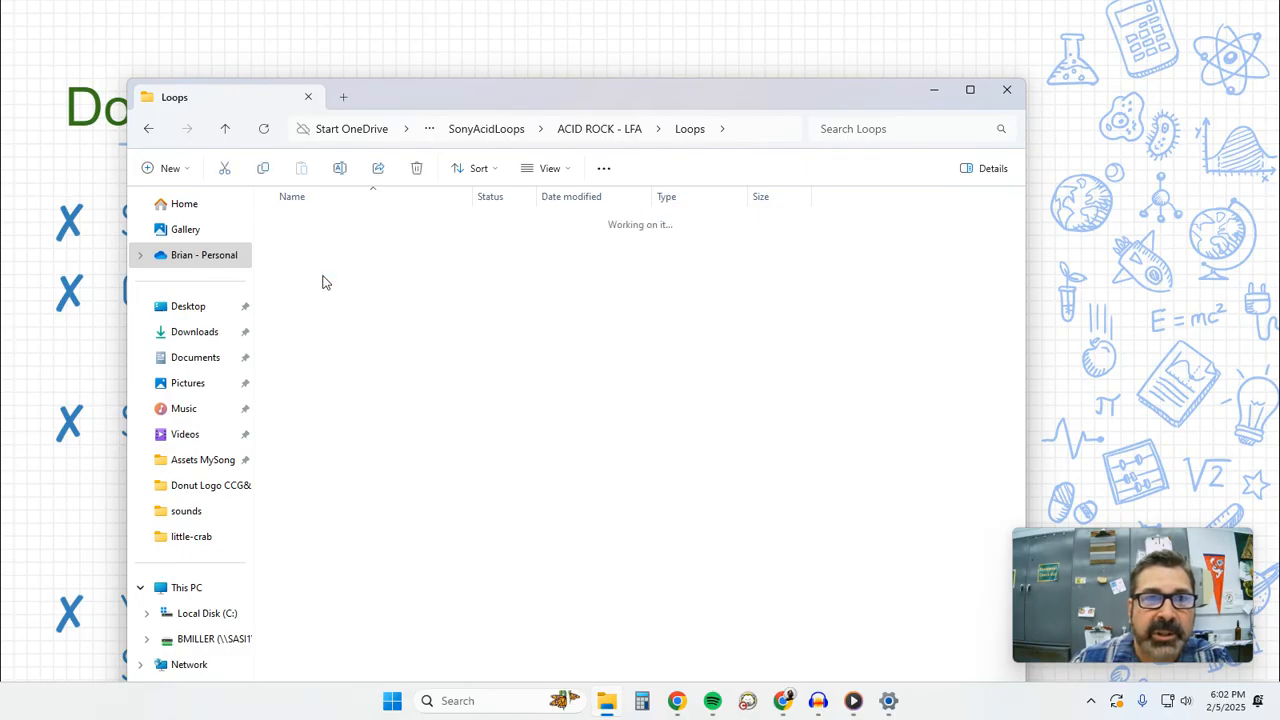
{"action": "double_click", "coordinate": [358, 278]}
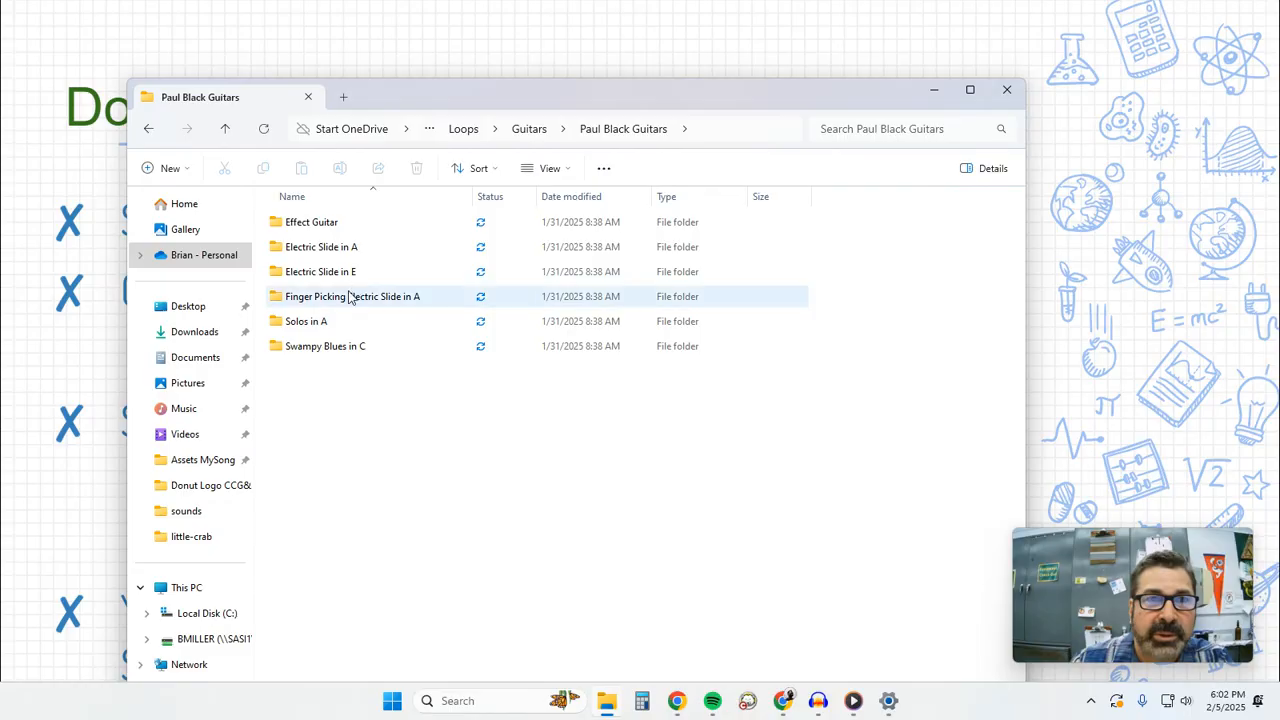
{"action": "double_click", "coordinate": [333, 302]}
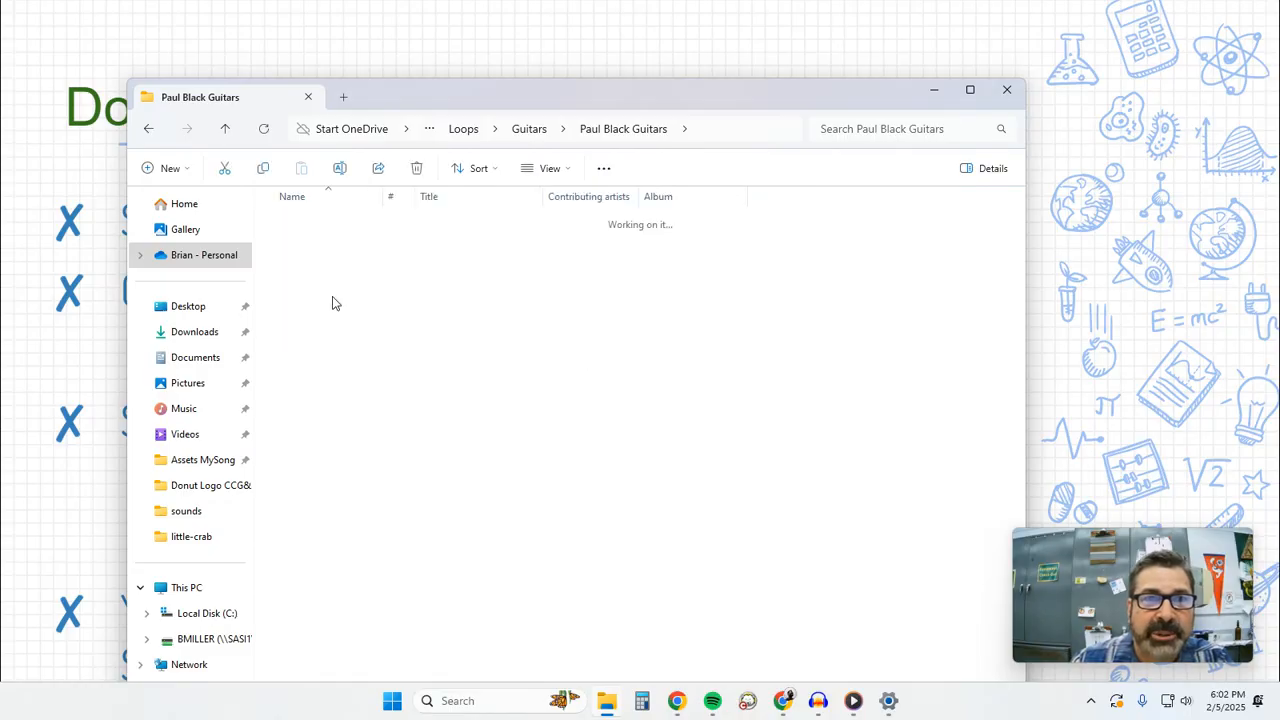
Preview the loop PB F Pick Electric 01.wav in the media player and copy the file
{"action": "double_click", "coordinate": [328, 224]}
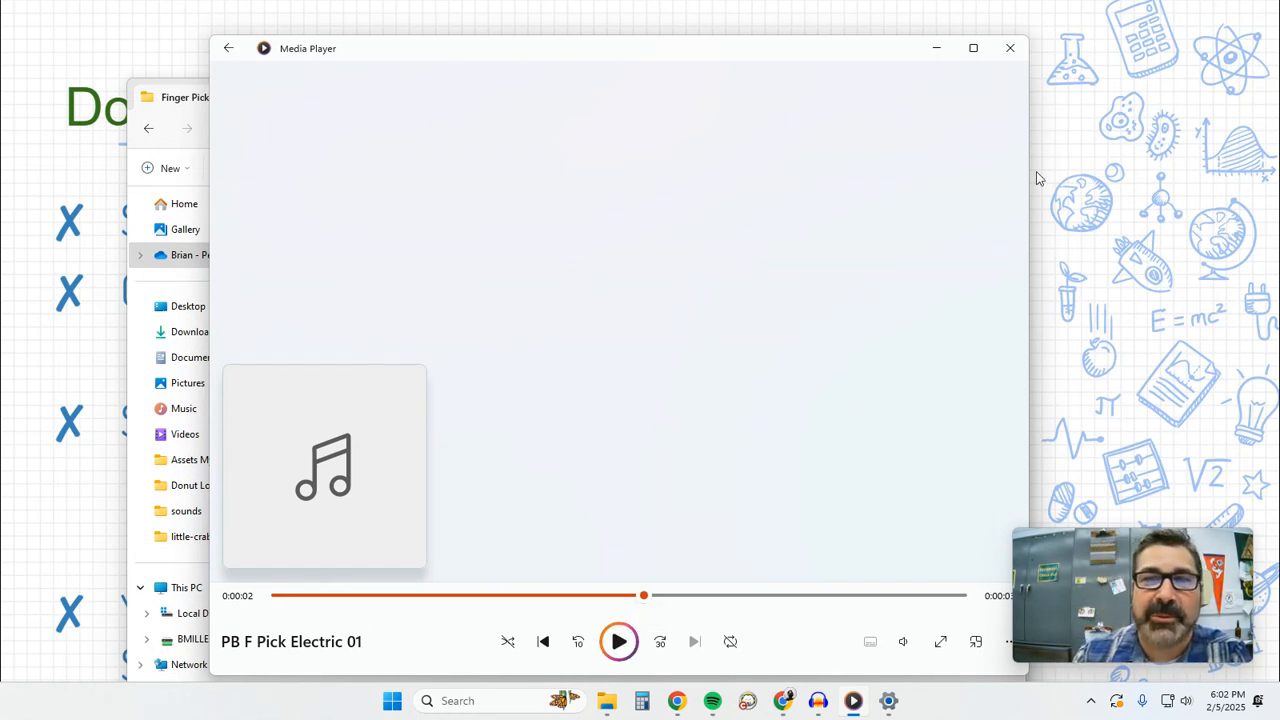
{"action": "left_click", "coordinate": [1021, 58]}
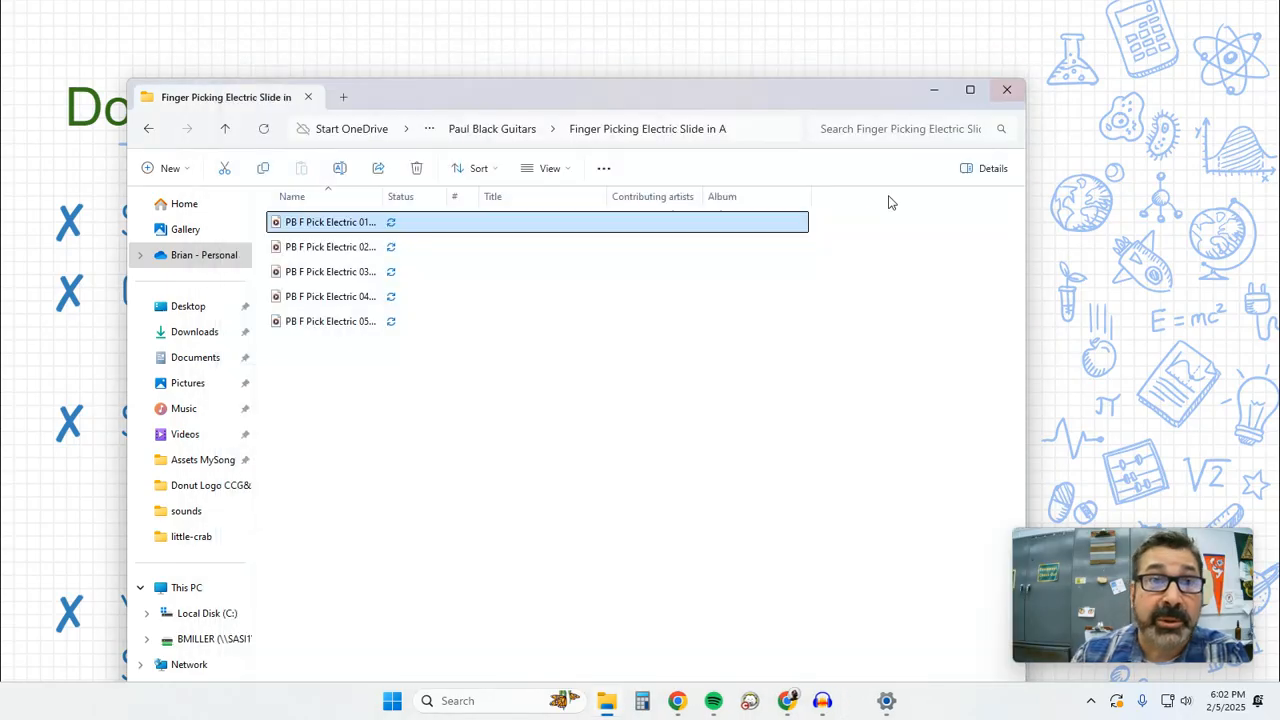
{"action": "left_click", "coordinate": [336, 224]}
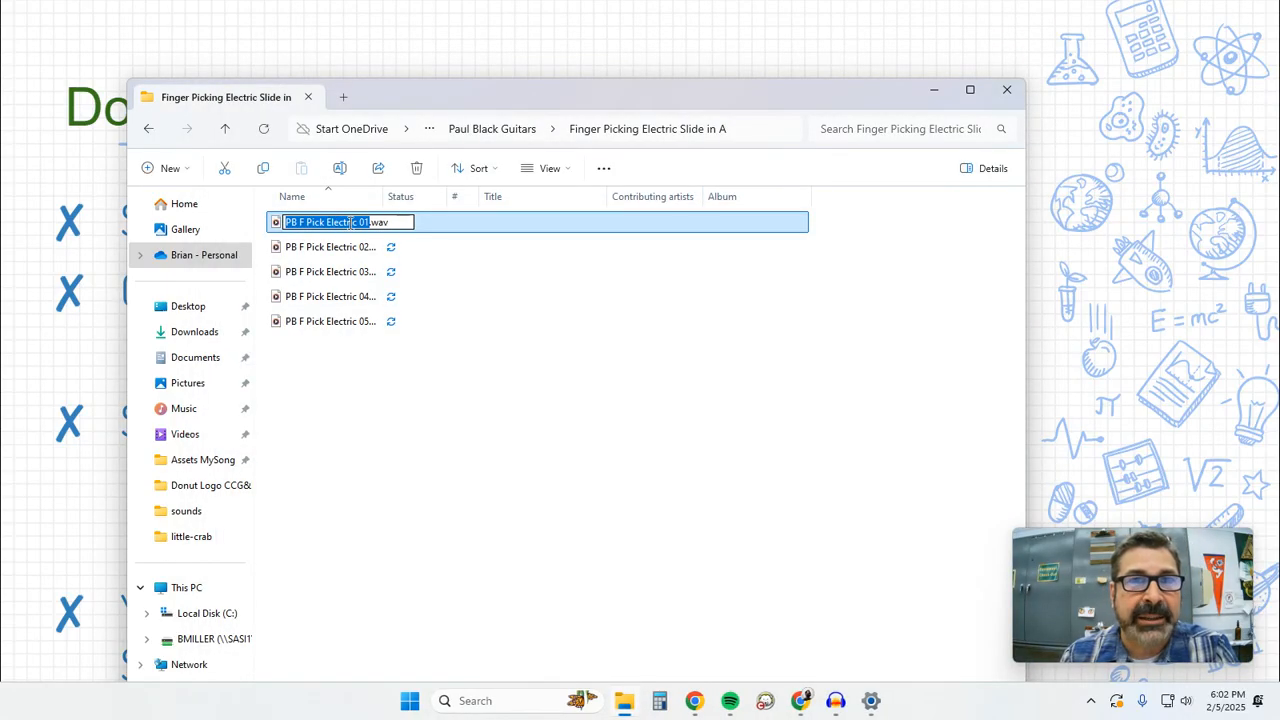
{"action": "left_click", "coordinate": [474, 300]}
{"action": "left_click", "coordinate": [330, 224]}
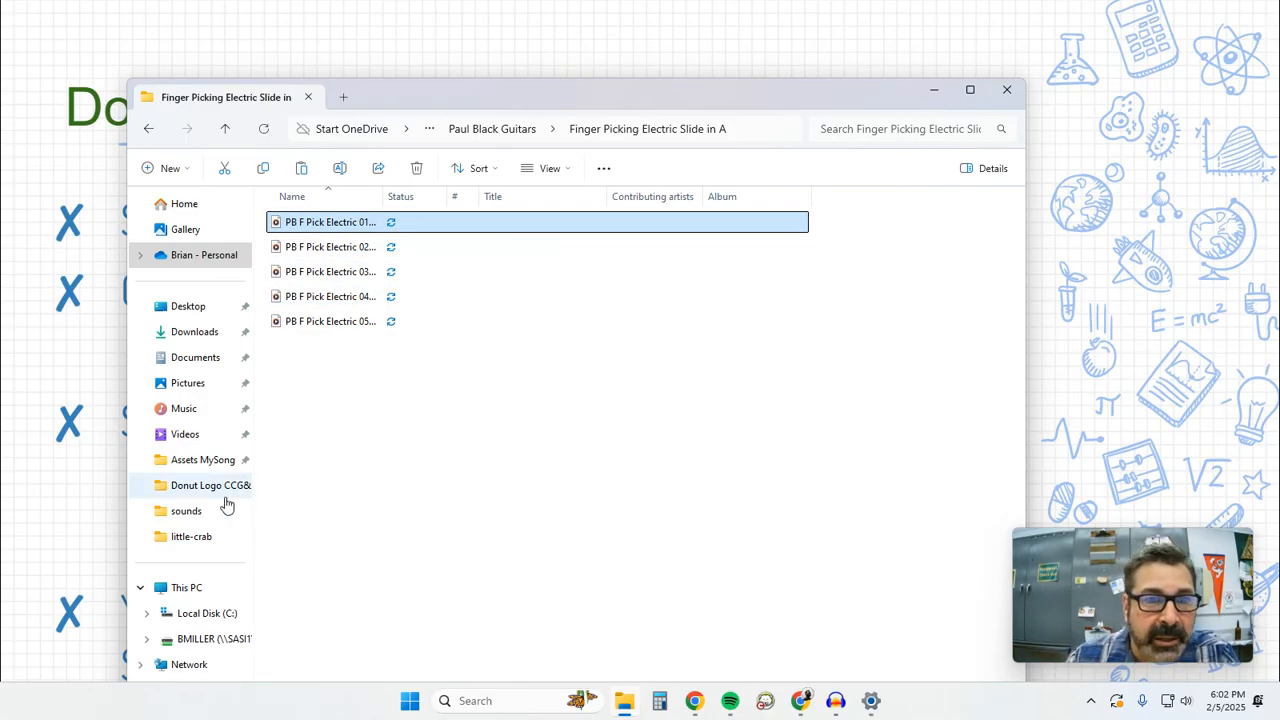
Paste the copied loop into Creative Computers 13, AudioDesign, MySong, Assets MySong on the T: network drive
{"action": "left_click", "coordinate": [212, 640]}
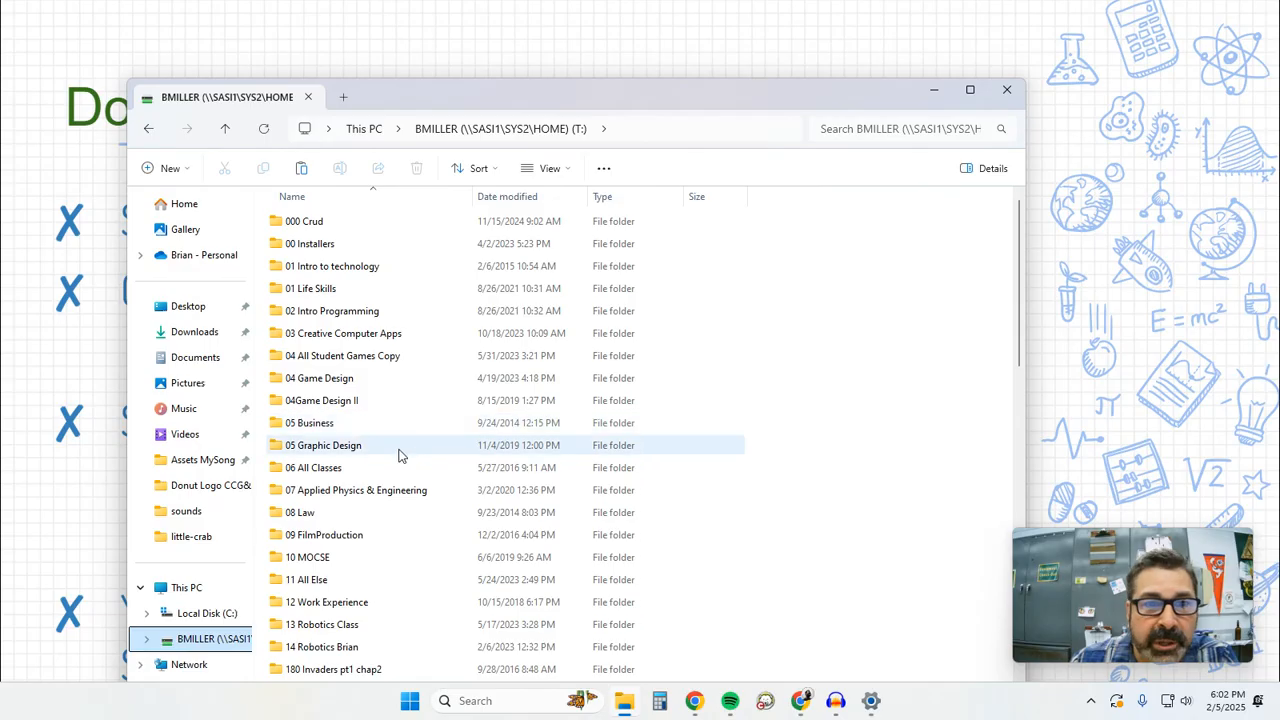
{"action": "scroll", "coordinate": [395, 470], "scroll_direction": "down", "scroll_amount": 1}
{"action": "scroll", "coordinate": [374, 535], "scroll_direction": "down", "scroll_amount": 2}
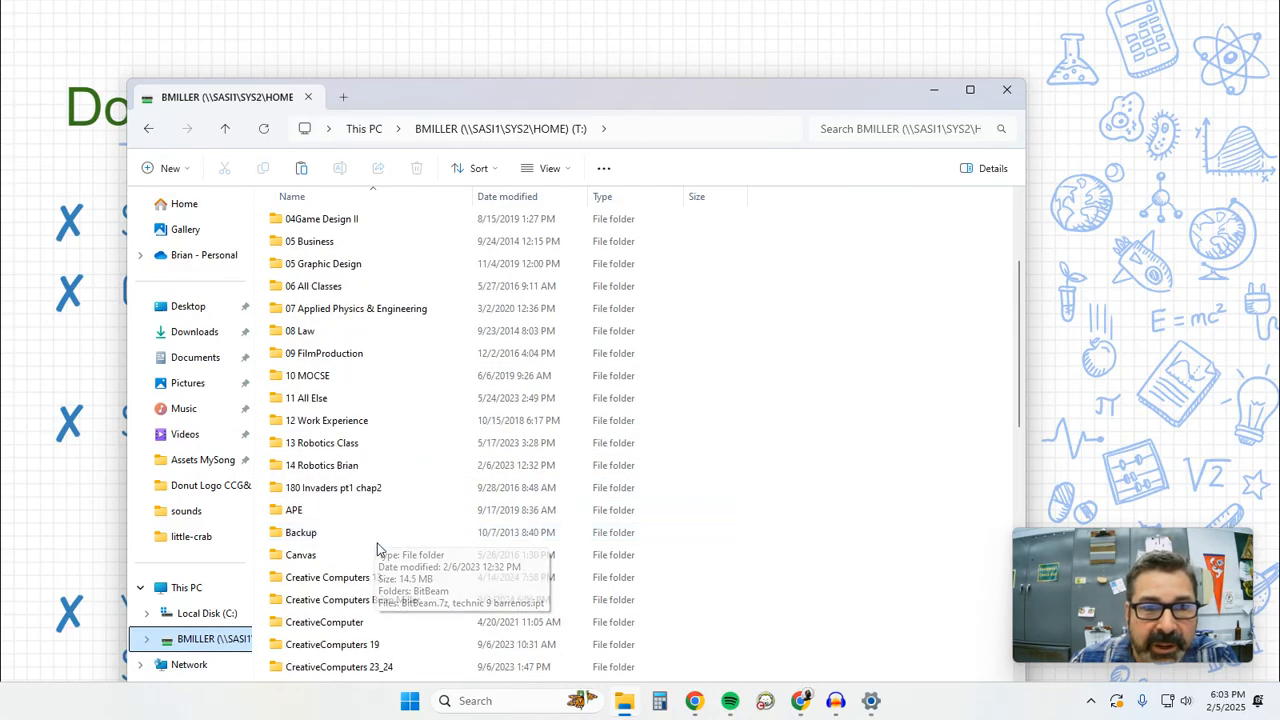
{"action": "double_click", "coordinate": [372, 577]}
{"action": "double_click", "coordinate": [330, 244]}
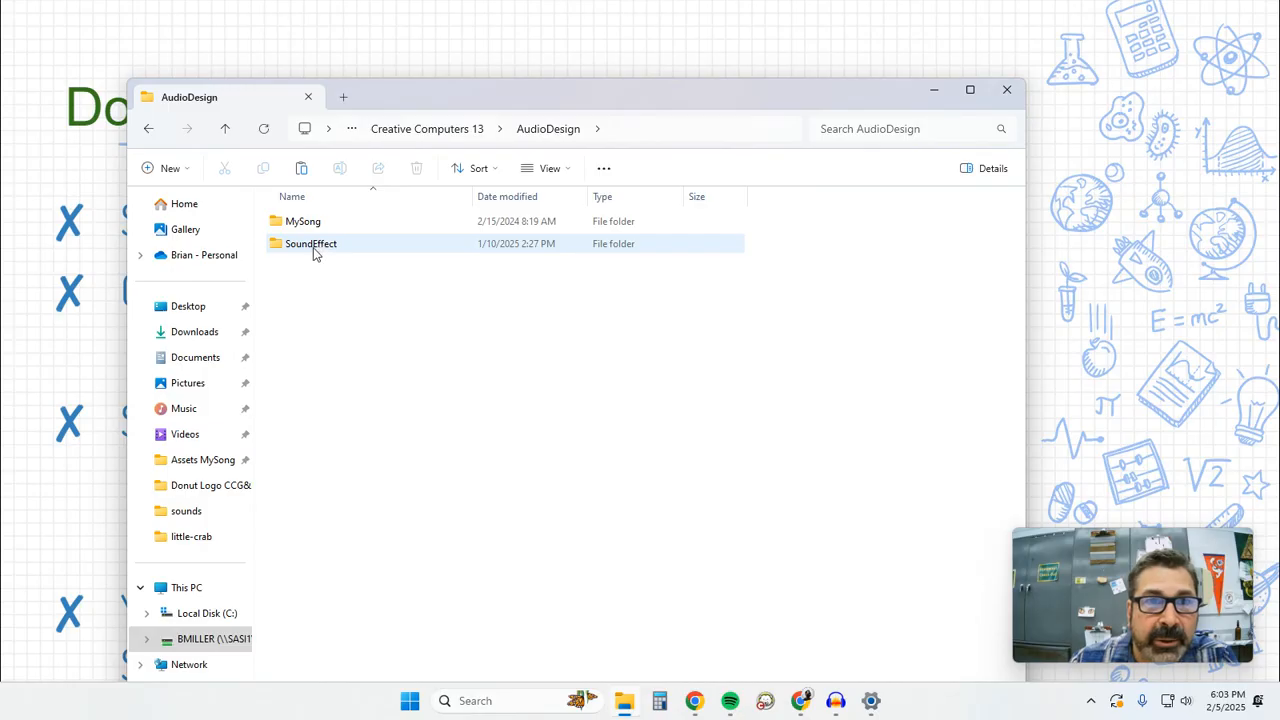
{"action": "double_click", "coordinate": [308, 223]}
{"action": "double_click", "coordinate": [313, 223]}
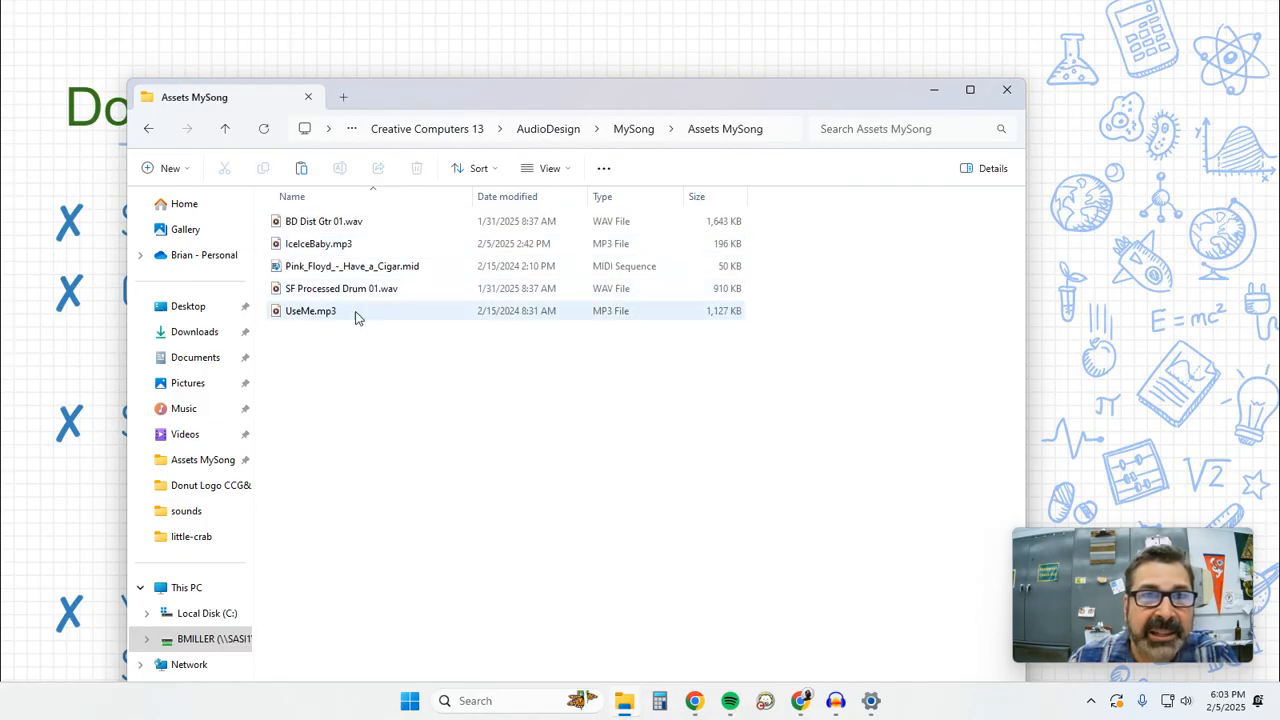
{"action": "key", "text": "ctrl+v"}
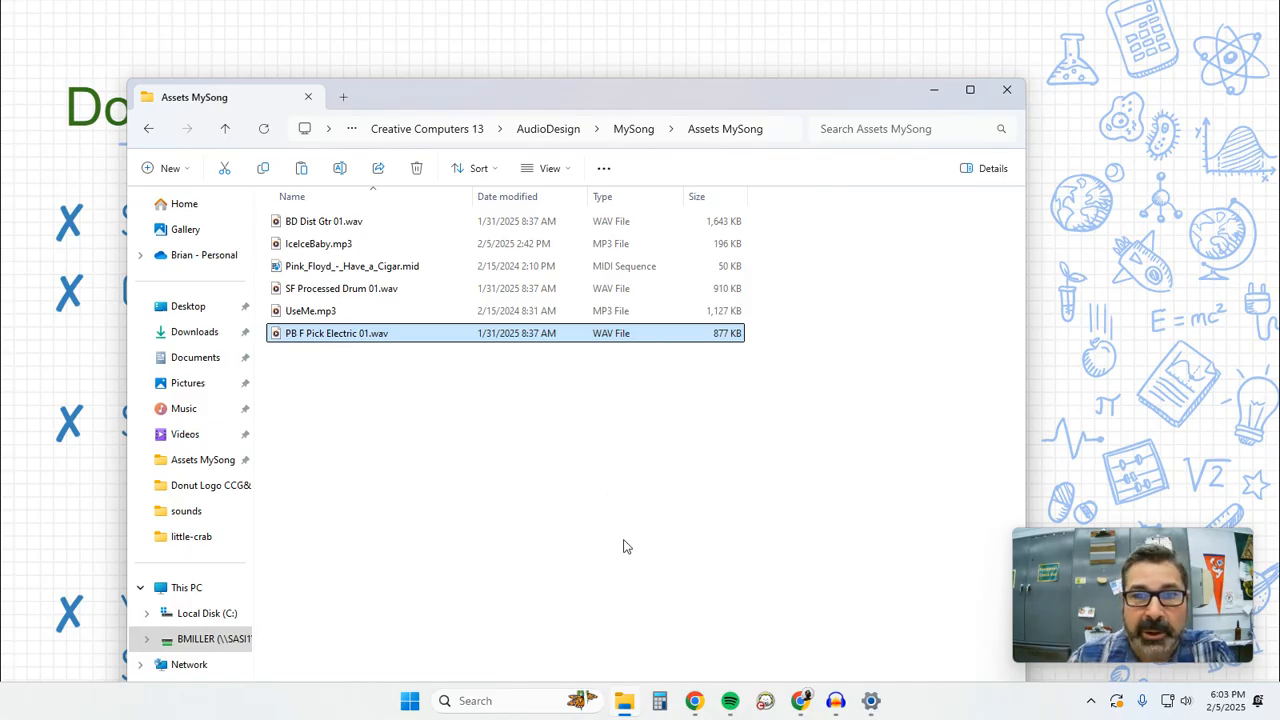
Move the file window out of the way and show the BandLab project in a maximized browser window
{"action": "left_click_drag", "start_coordinate": [575, 97], "coordinate": [0, 110]}
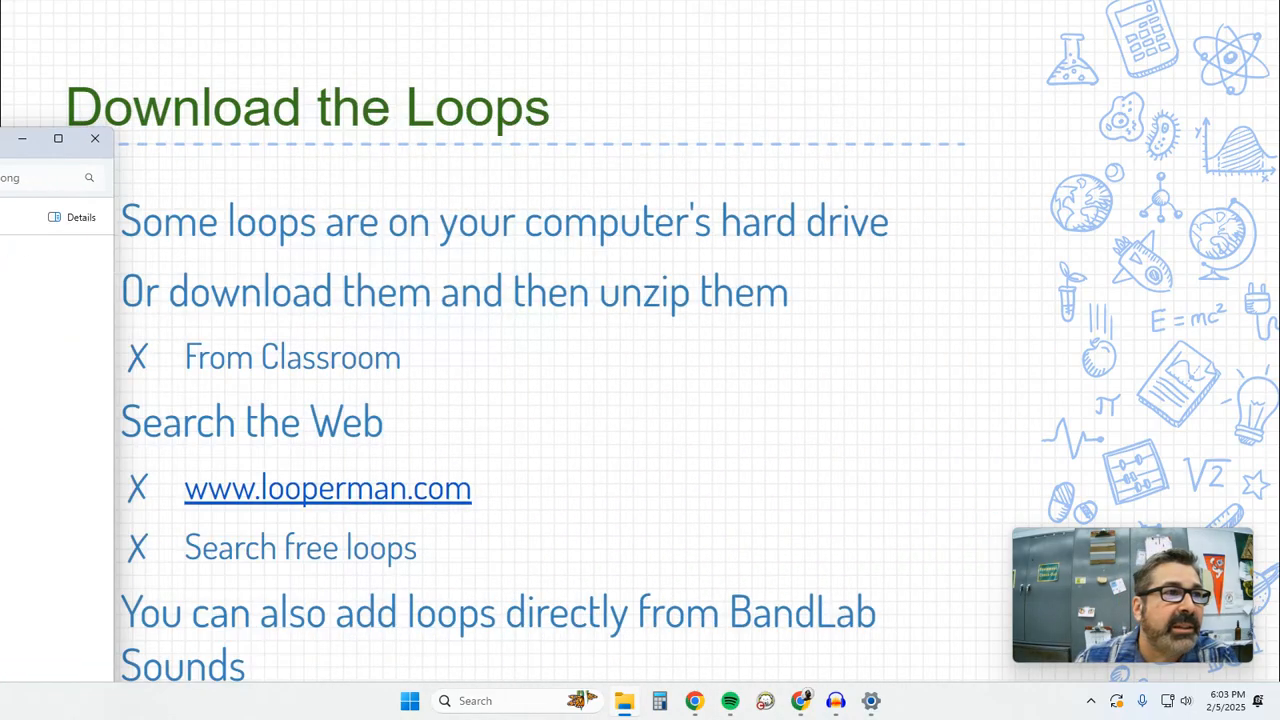
{"action": "left_click_drag", "start_coordinate": [0, 46], "coordinate": [636, 109]}
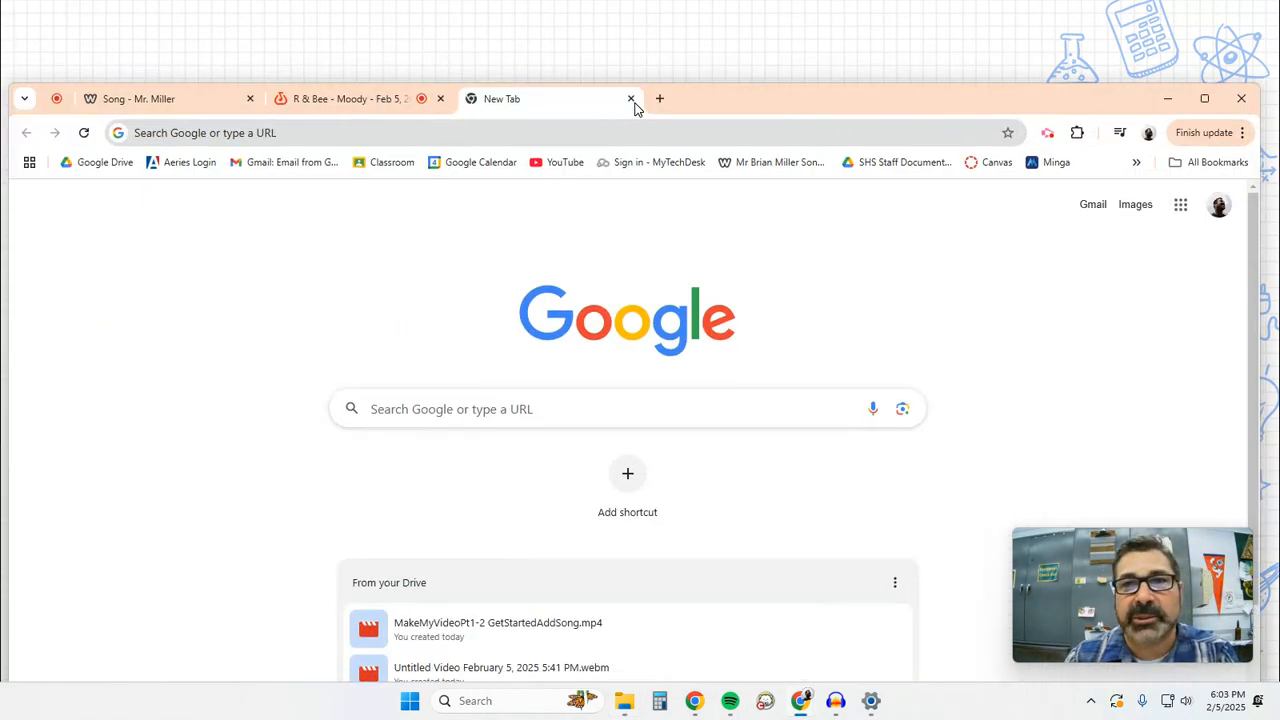
{"action": "left_click", "coordinate": [1204, 98]}
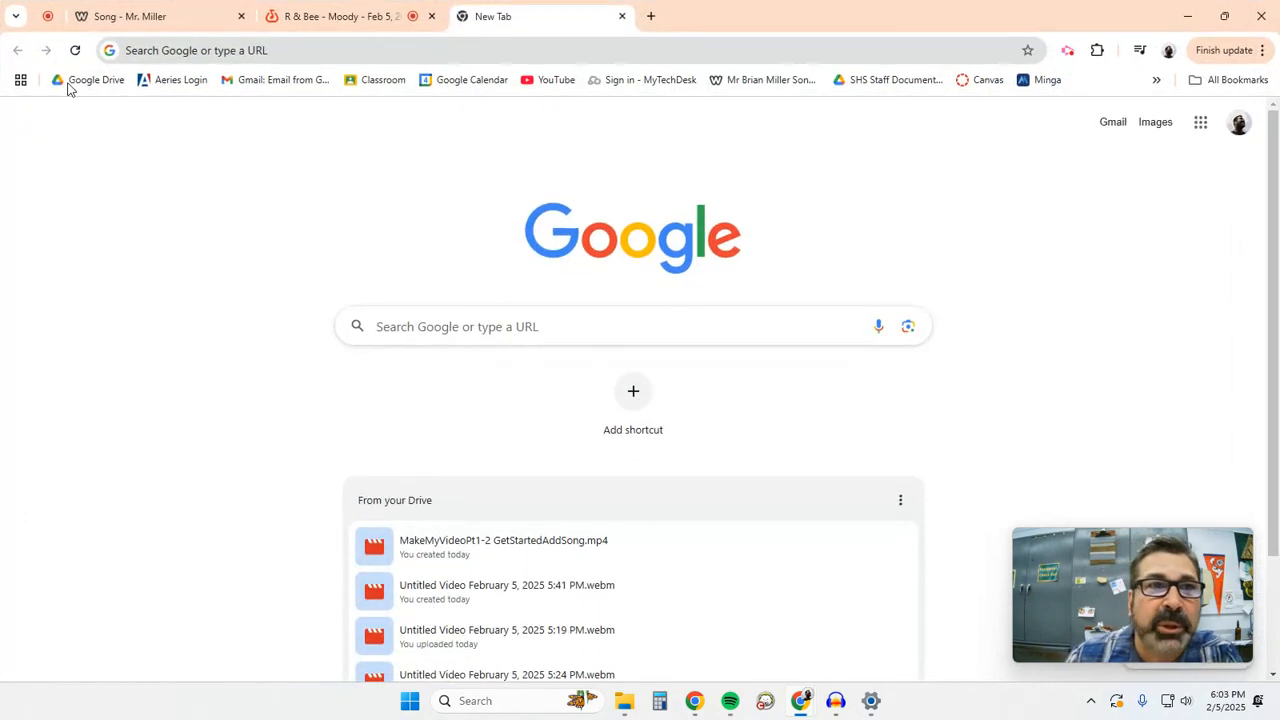
{"action": "left_click", "coordinate": [349, 22]}
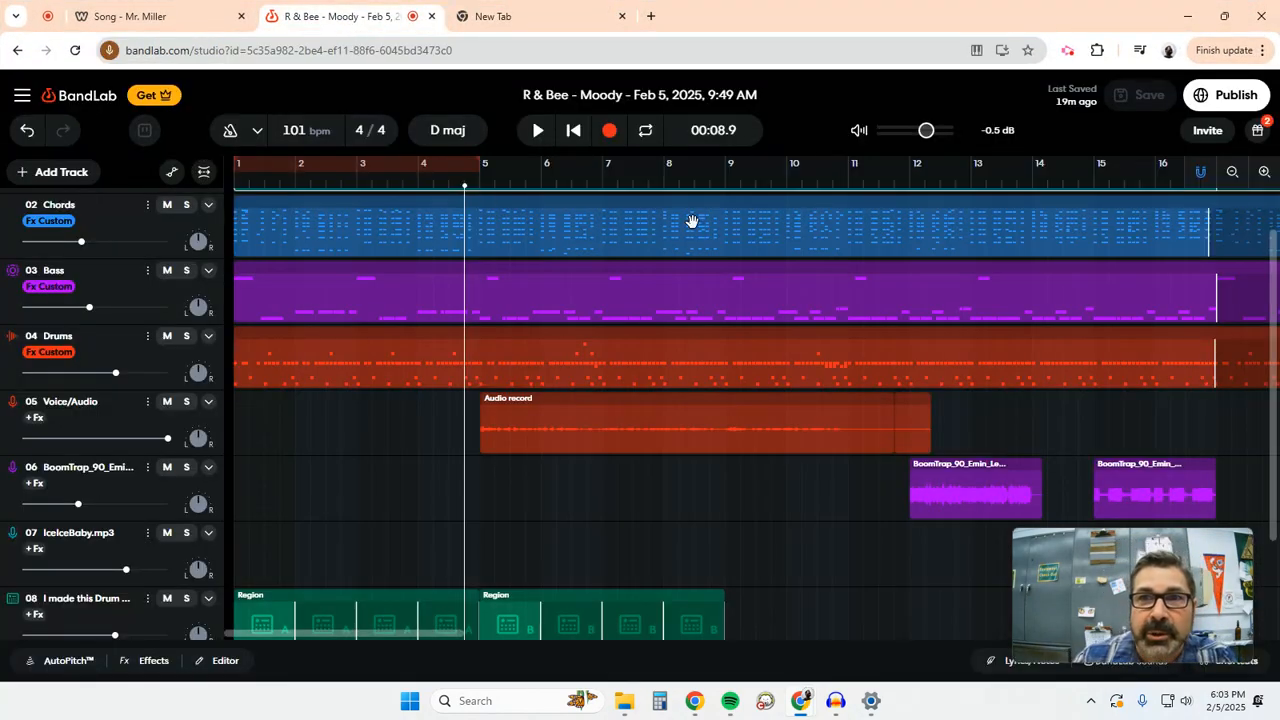
Go to the bandlab.com home page and reopen the R & Bee - Moody project in the studio
{"action": "left_click_drag", "start_coordinate": [458, 50], "coordinate": [211, 51]}
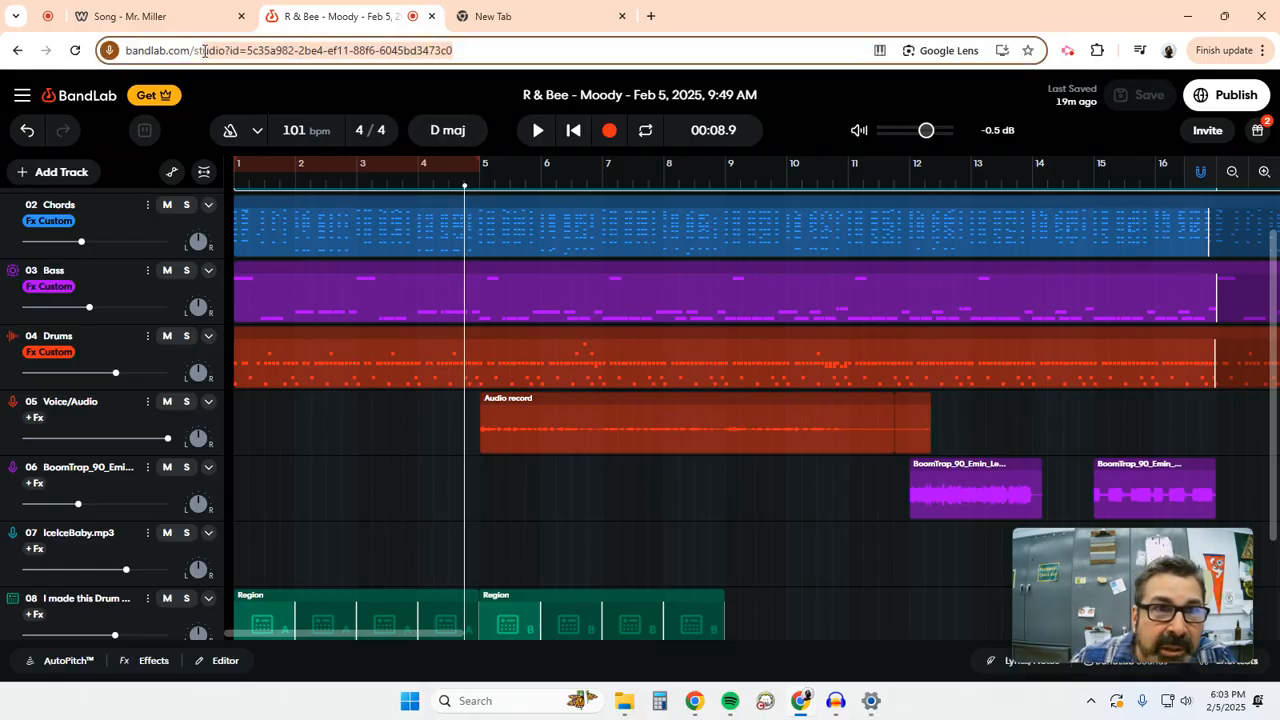
{"action": "left_click", "coordinate": [191, 51]}
{"action": "key", "text": "BackSpace"}
{"action": "key", "text": "Return"}
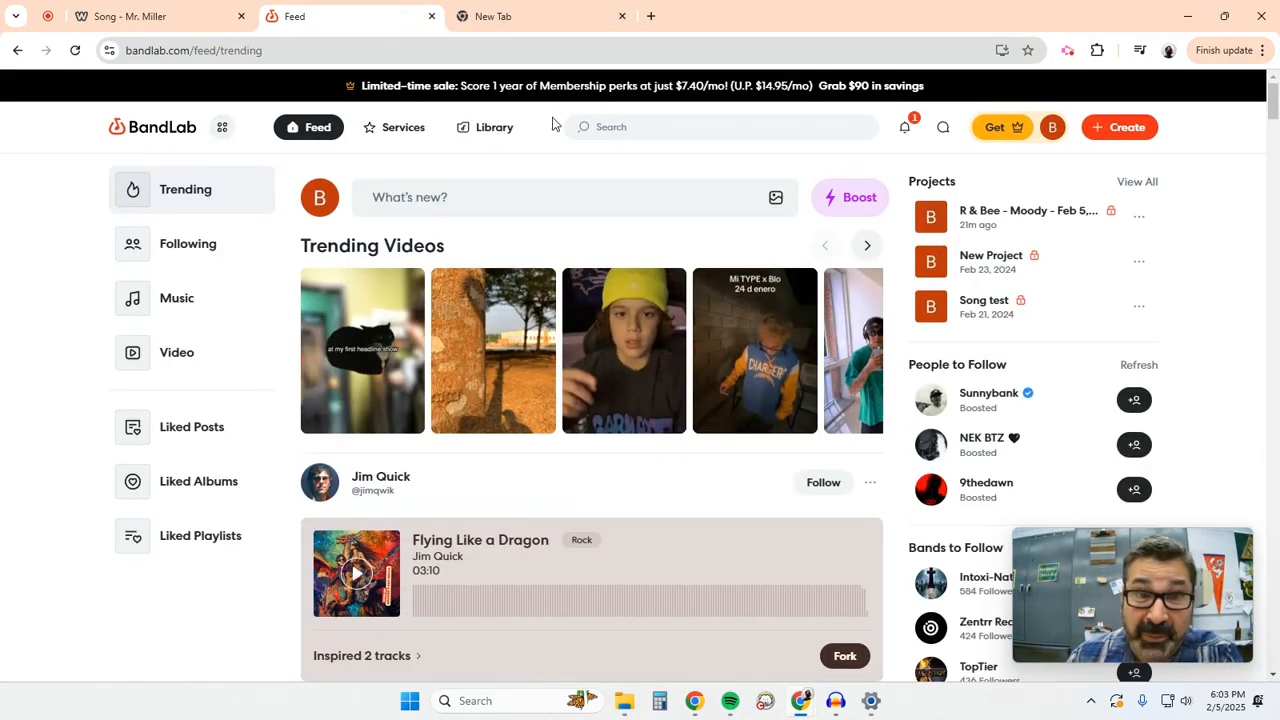
{"action": "left_click", "coordinate": [987, 218]}
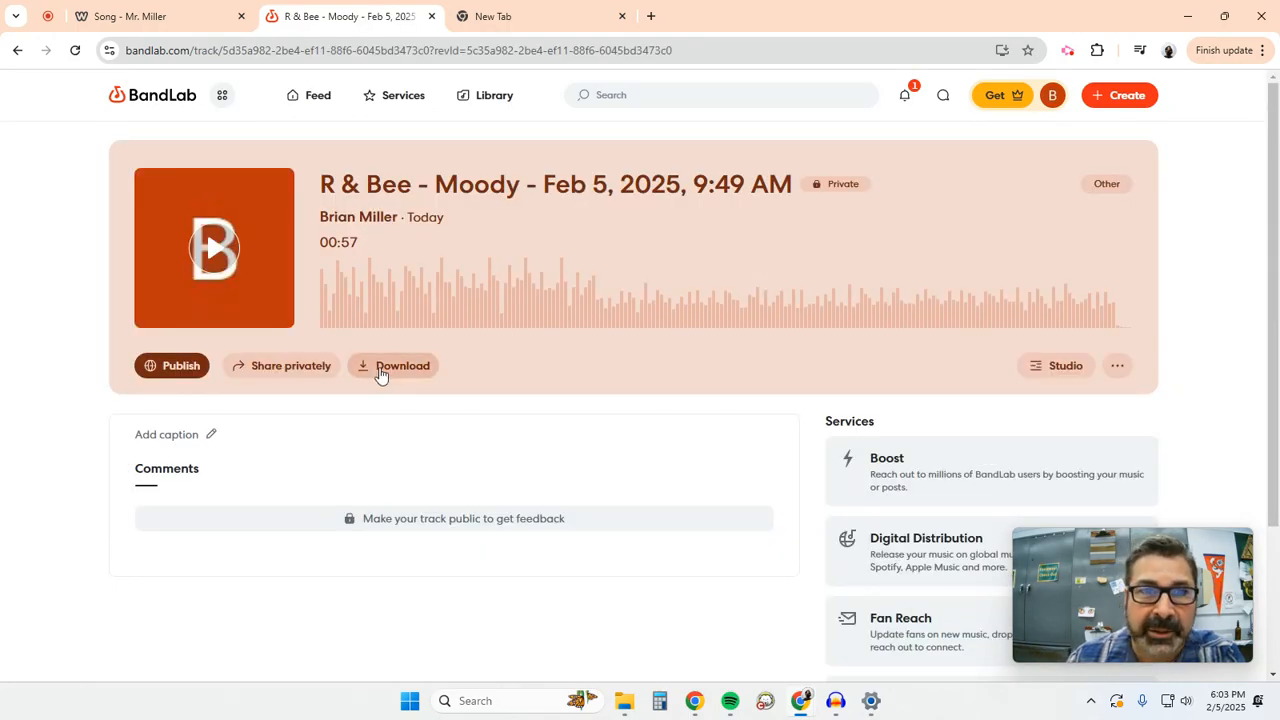
{"action": "left_click", "coordinate": [1048, 366]}
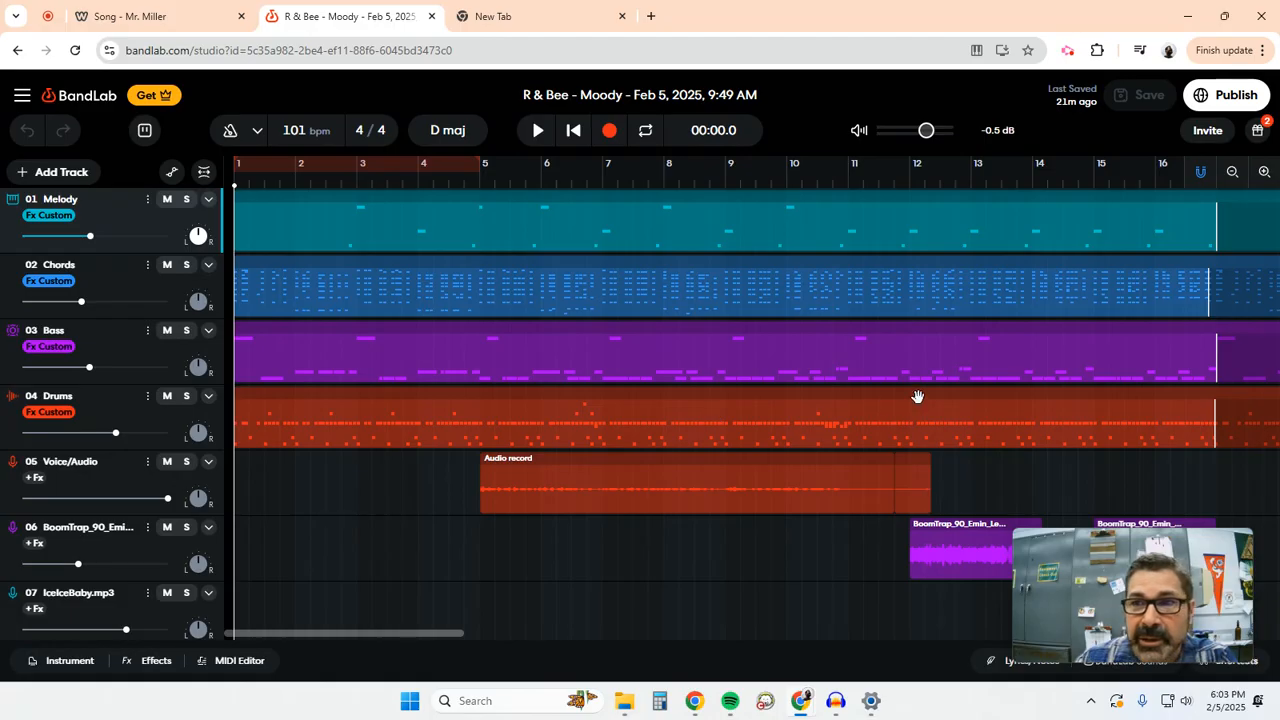
Add PB F Pick Electric 01.wav from the Assets MySong folder as a new track and start its region at bar 5
{"action": "scroll", "coordinate": [918, 397], "scroll_direction": "down", "scroll_amount": 3}
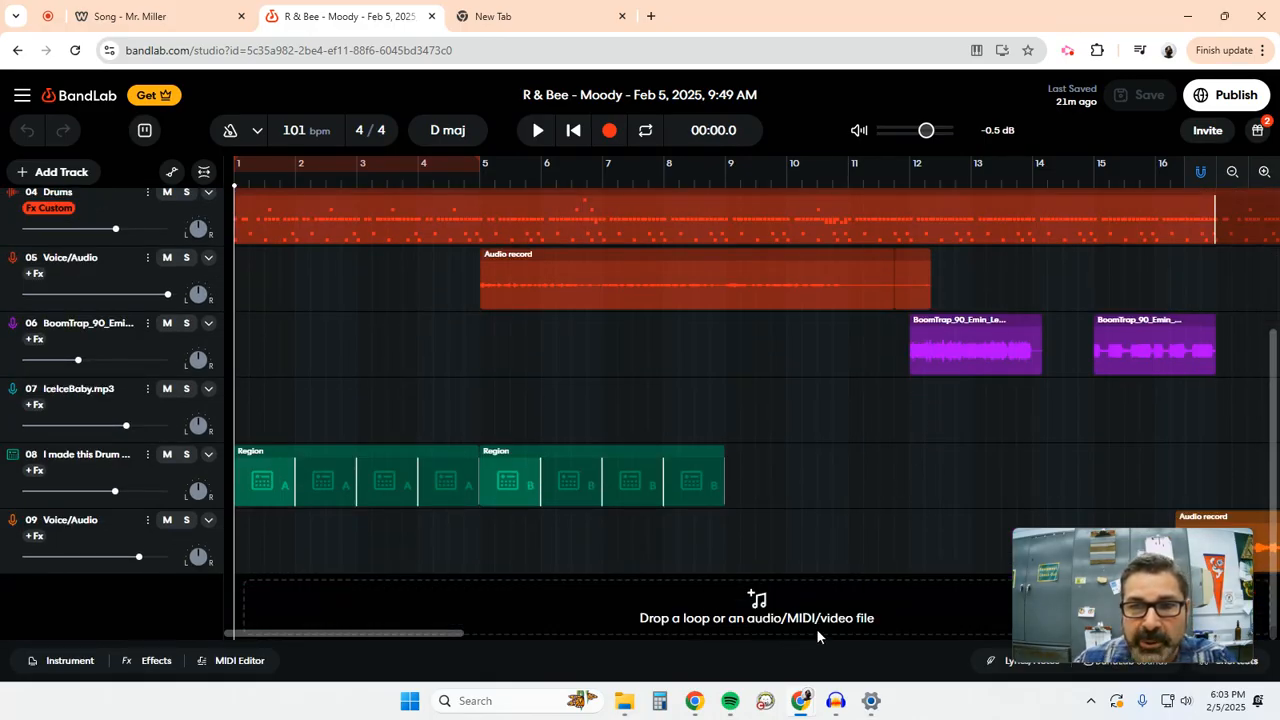
{"action": "left_click_drag", "start_coordinate": [0, 150], "coordinate": [985, 171]}
{"action": "left_click_drag", "start_coordinate": [724, 405], "coordinate": [425, 603]}
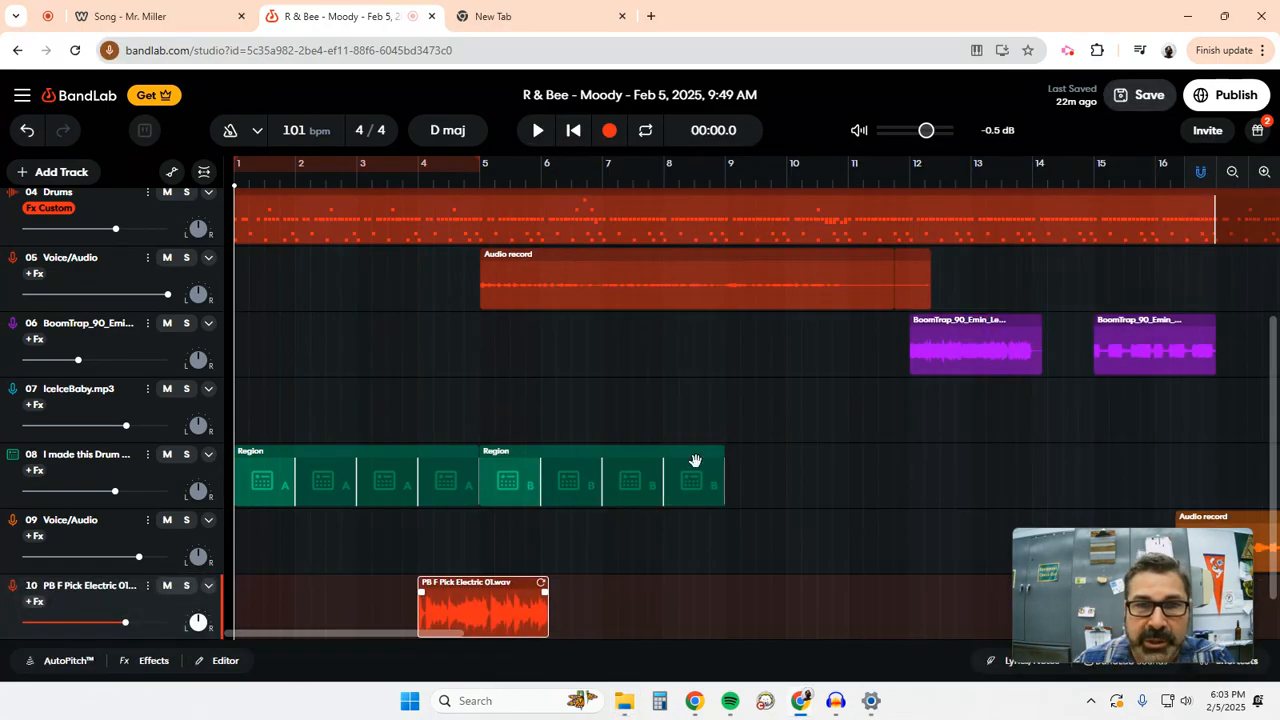
{"action": "left_click_drag", "start_coordinate": [445, 589], "coordinate": [506, 601]}
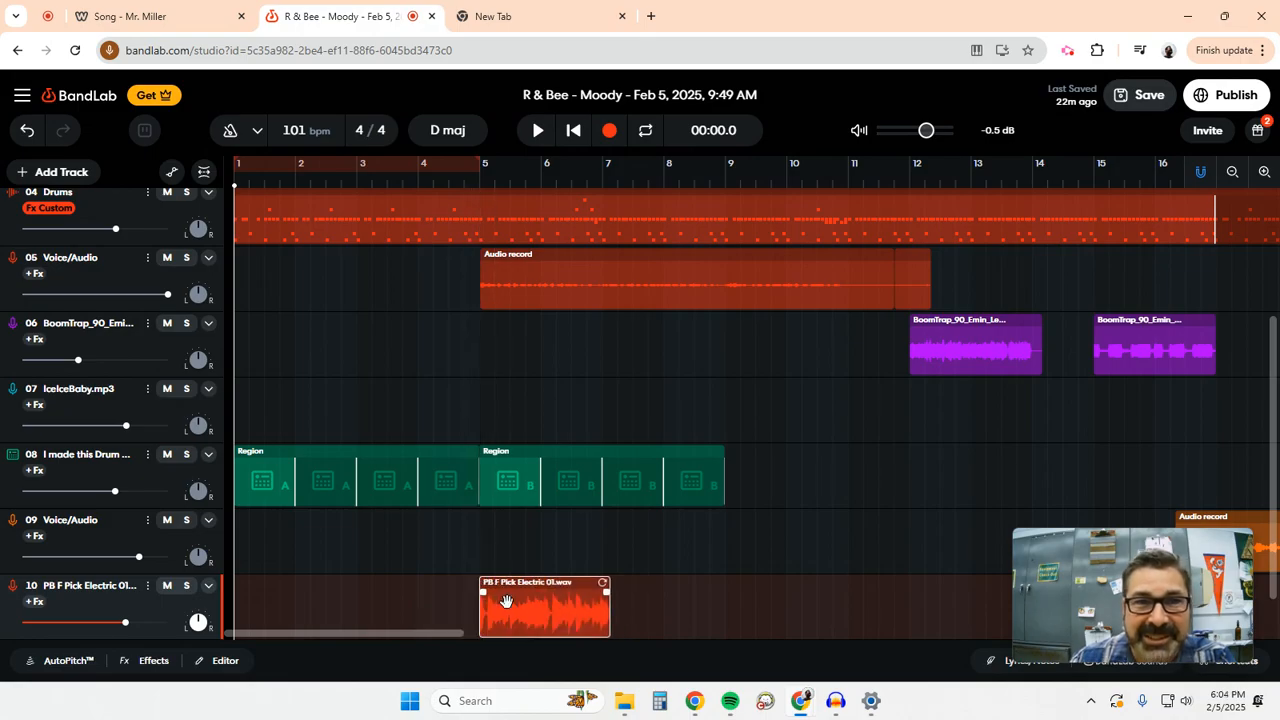
Play the song from just before bar 5, at 00:08.9, to hear the new guitar loop, and stop playback
{"action": "left_click", "coordinate": [465, 183]}
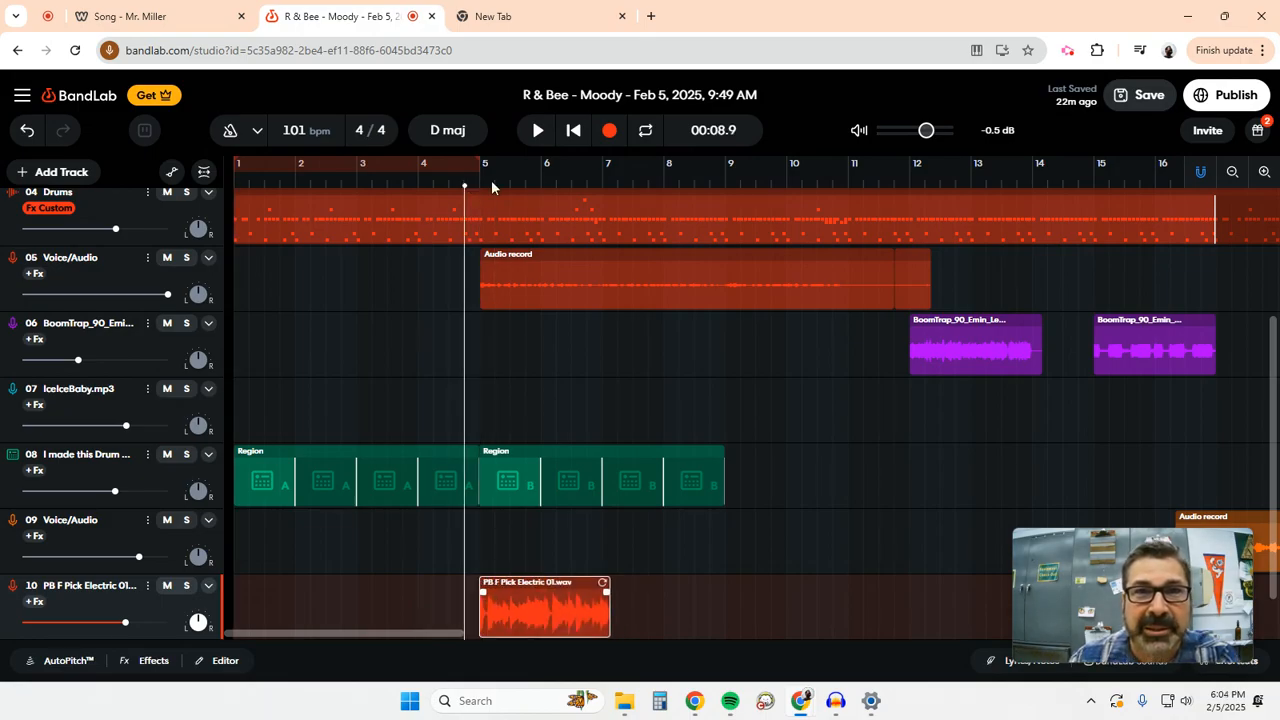
{"action": "left_click", "coordinate": [540, 133]}
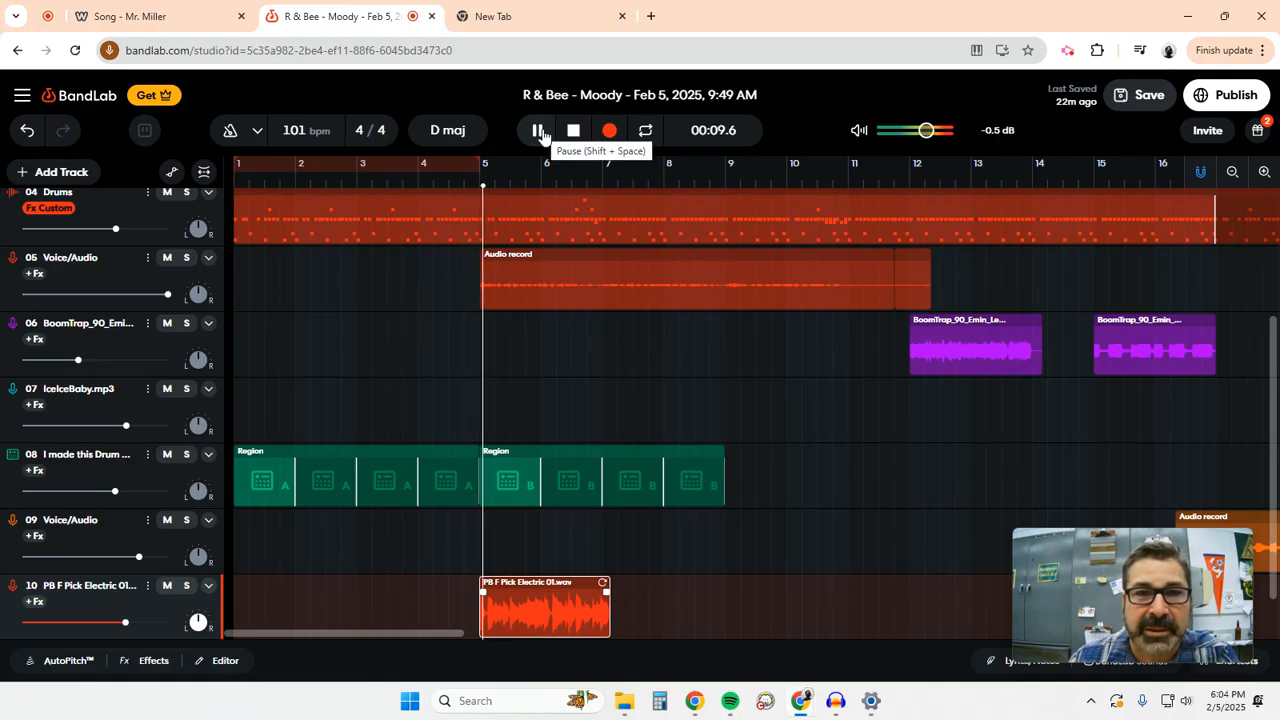
{"action": "left_click", "coordinate": [573, 130]}
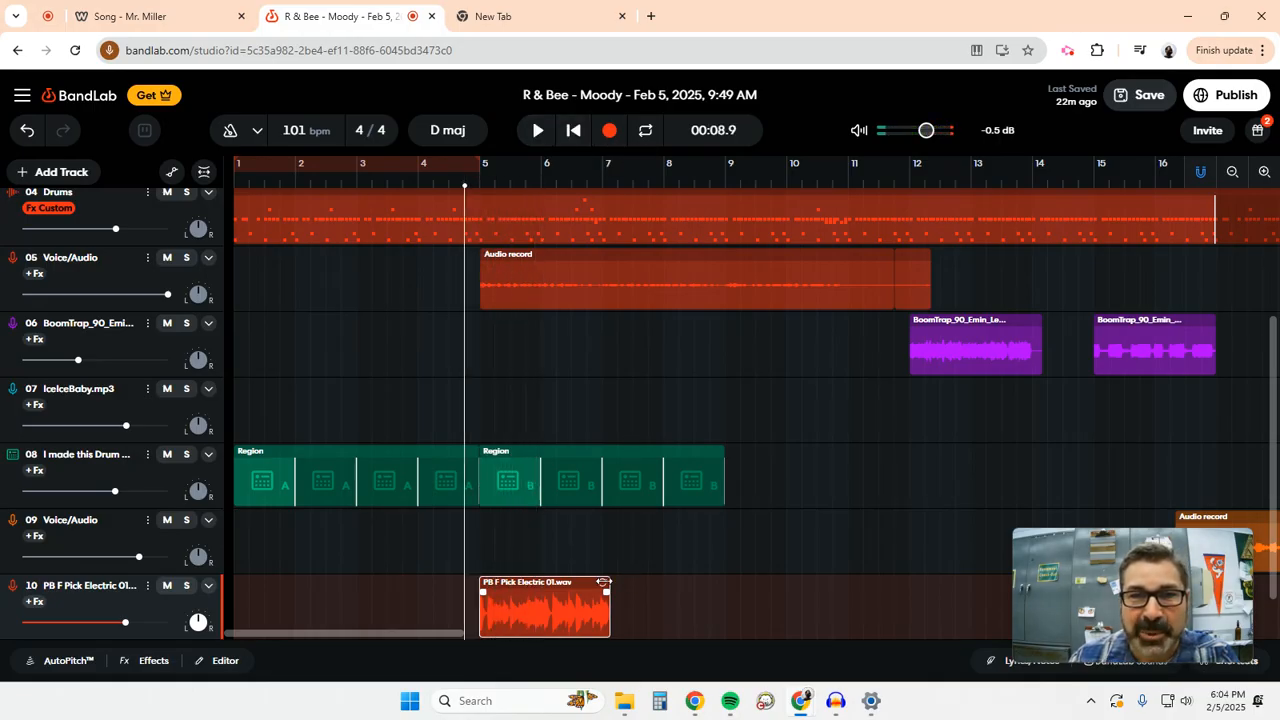
Extend the PB F Pick Electric 01 region by looping it until about bar 10.5
{"action": "left_click_drag", "start_coordinate": [610, 581], "coordinate": [804, 591]}
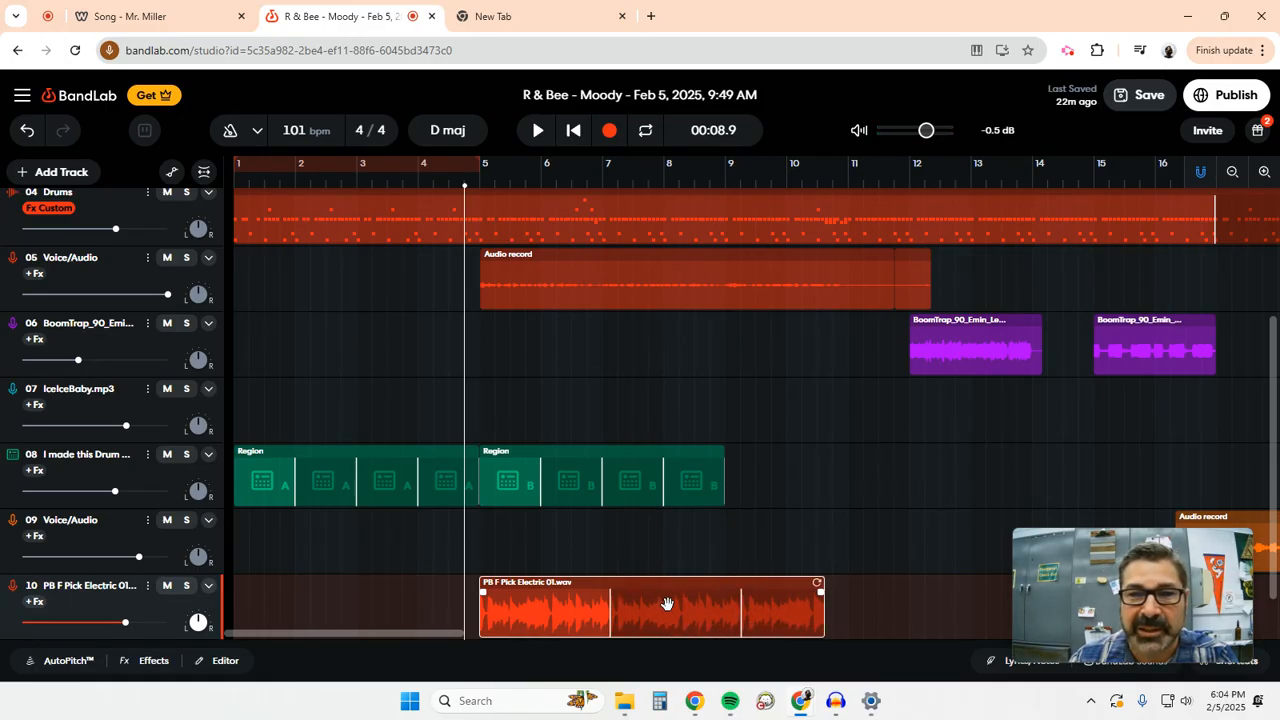
Try pasting a copy of the looped guitar region on its track just past bar 11, and undo the paste
{"action": "scroll", "coordinate": [667, 603], "scroll_direction": "down", "scroll_amount": 1}
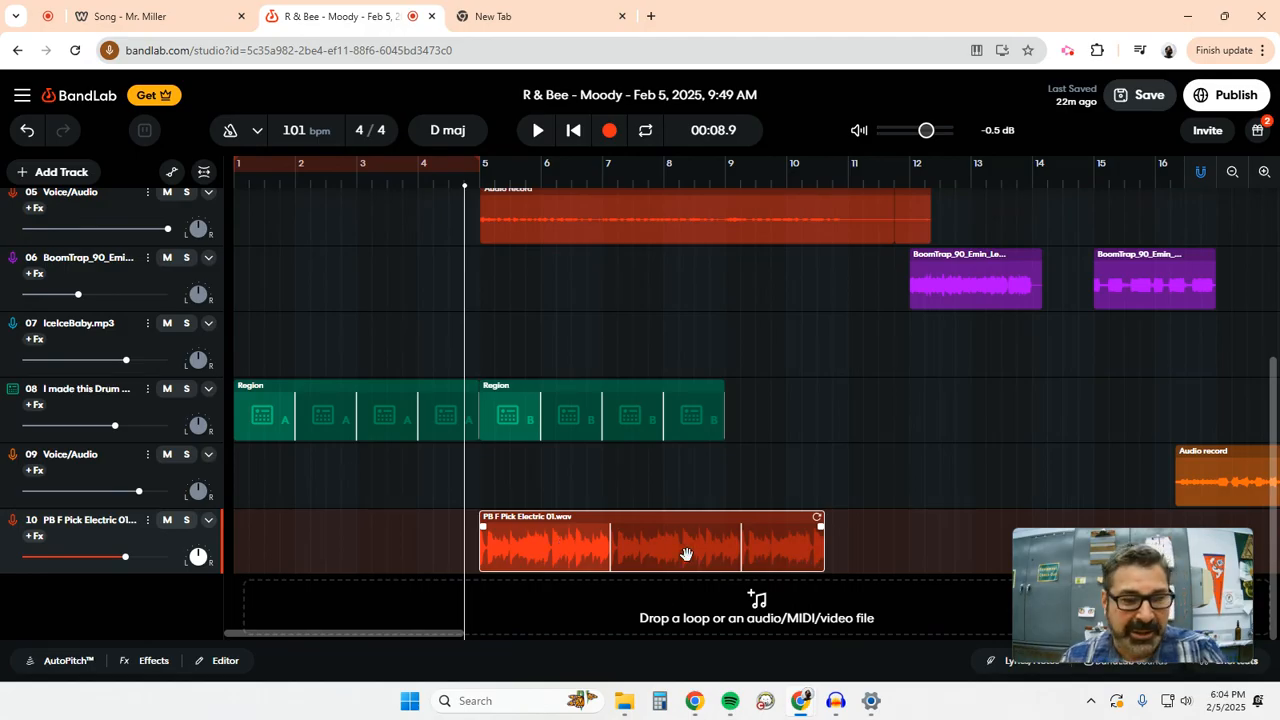
{"action": "left_click", "coordinate": [863, 554]}
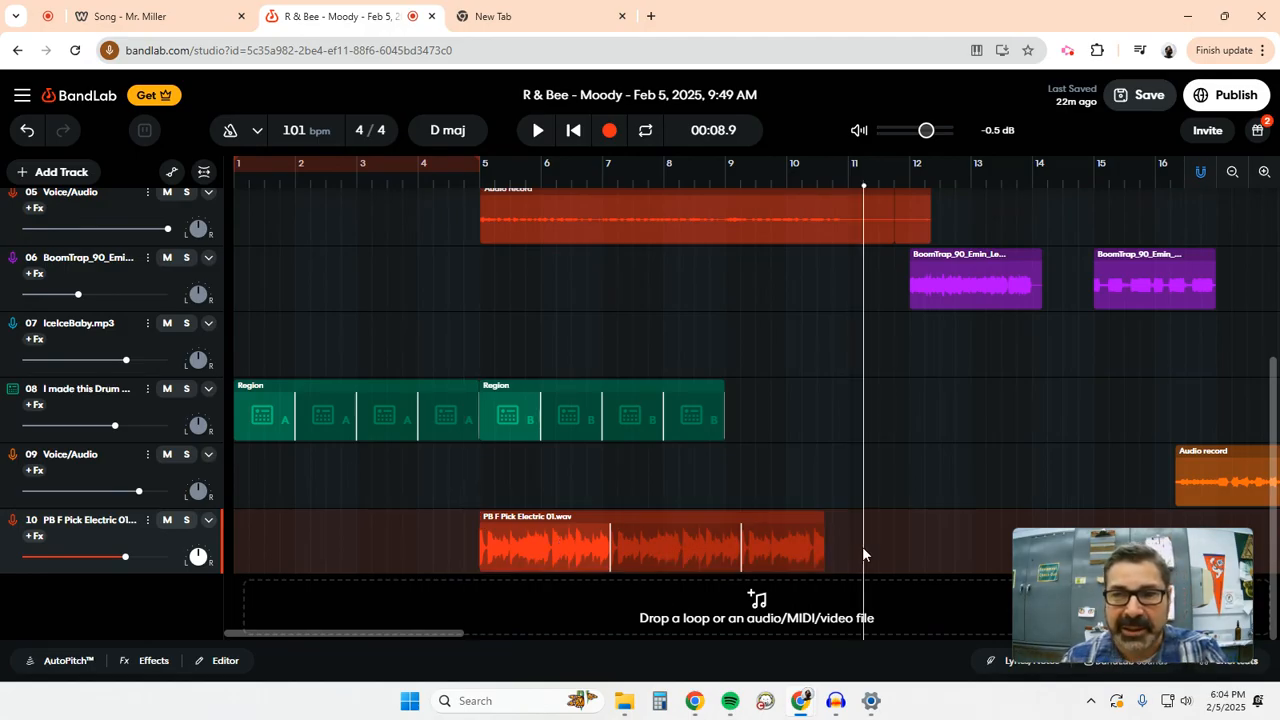
{"action": "key", "text": "ctrl+v"}
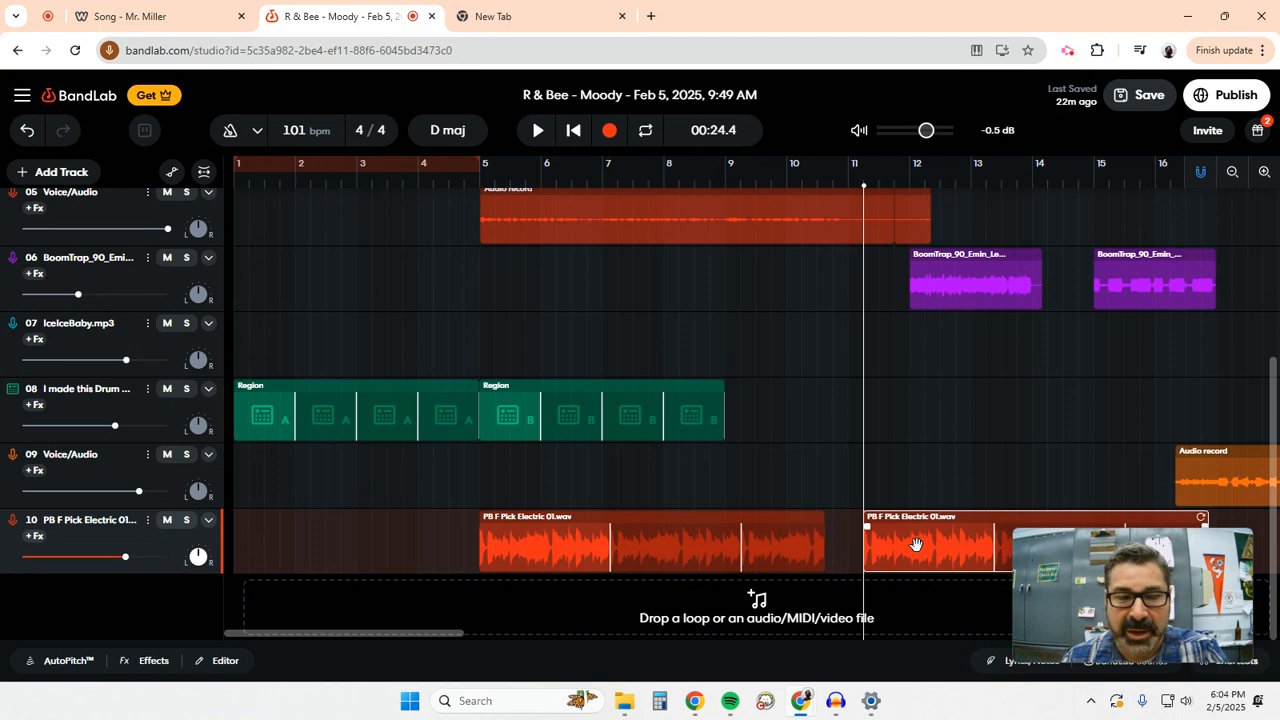
{"action": "key", "text": "ctrl+z"}
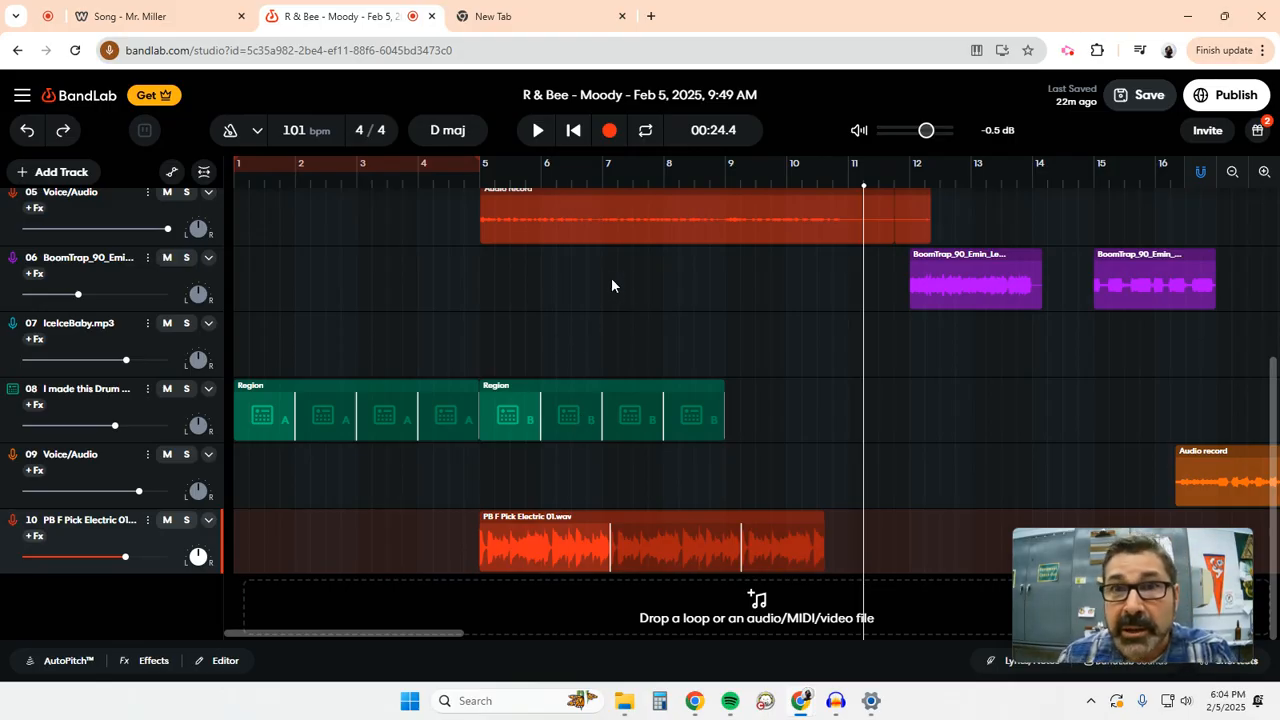
{"action": "left_click_drag", "start_coordinate": [1098, 568], "coordinate": [1007, 347]}
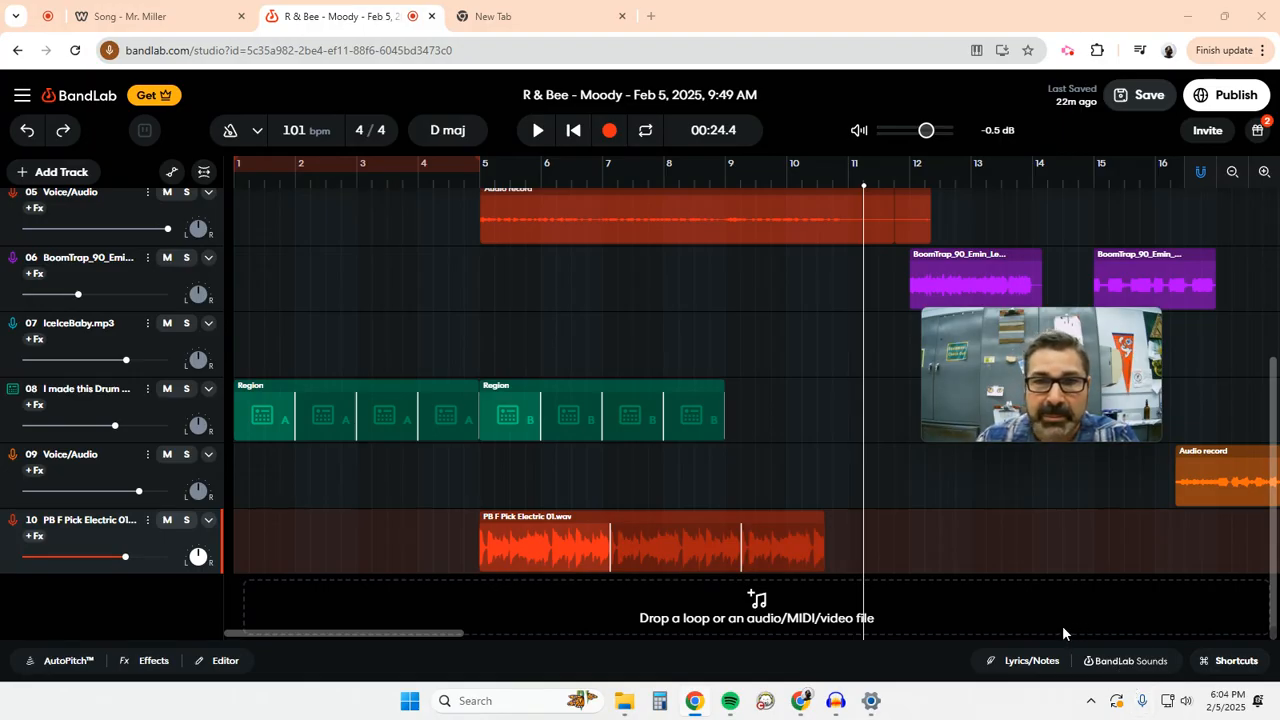
Browse the BandLab Sounds packs, open Fo'Real Beatz: Drums For Trap Metal and preview the FRBDTM_Wires_163_WireSnare loop
{"action": "left_click", "coordinate": [1105, 661]}
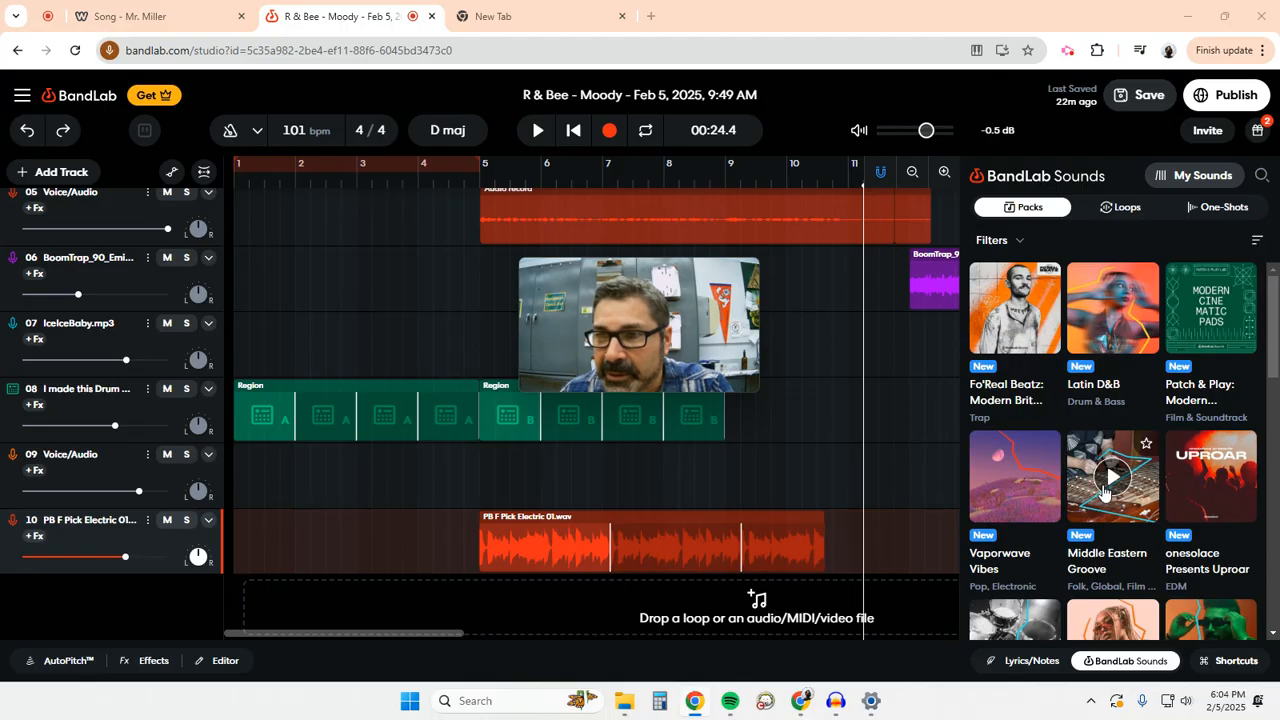
{"action": "scroll", "coordinate": [1104, 492], "scroll_direction": "down", "scroll_amount": 2}
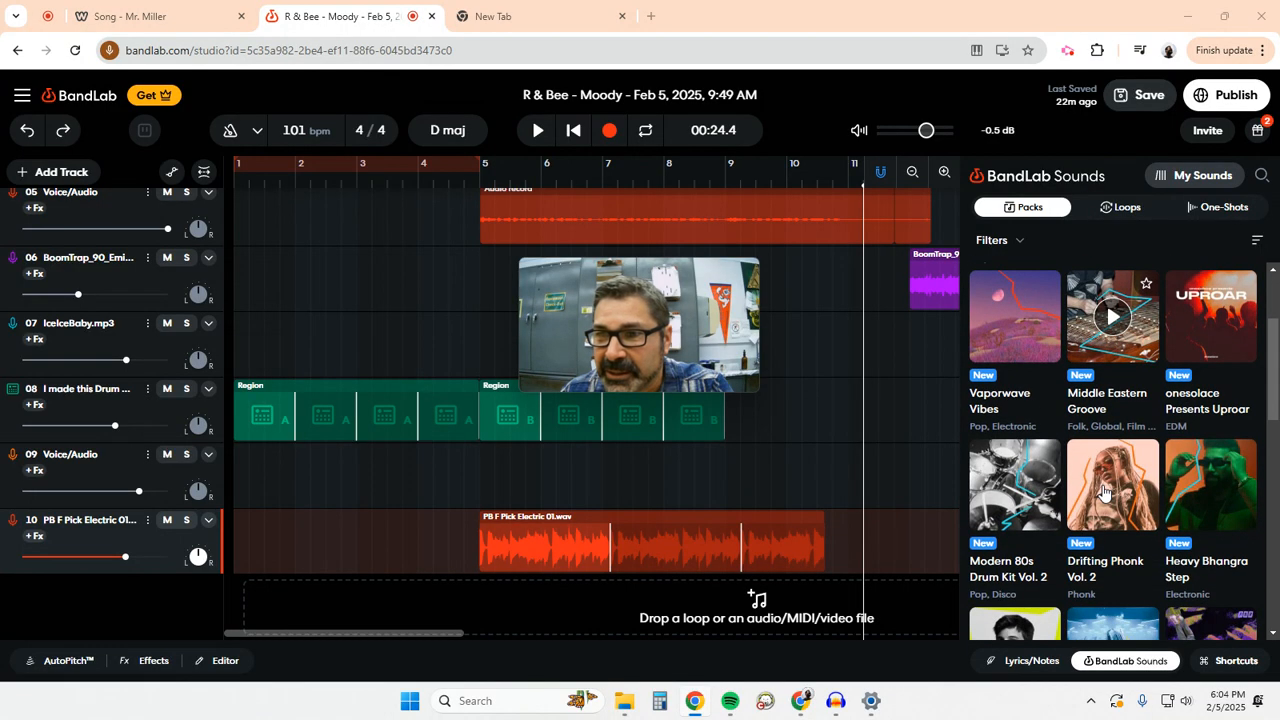
{"action": "scroll", "coordinate": [1104, 492], "scroll_direction": "down", "scroll_amount": 1}
{"action": "scroll", "coordinate": [1104, 492], "scroll_direction": "down", "scroll_amount": 3}
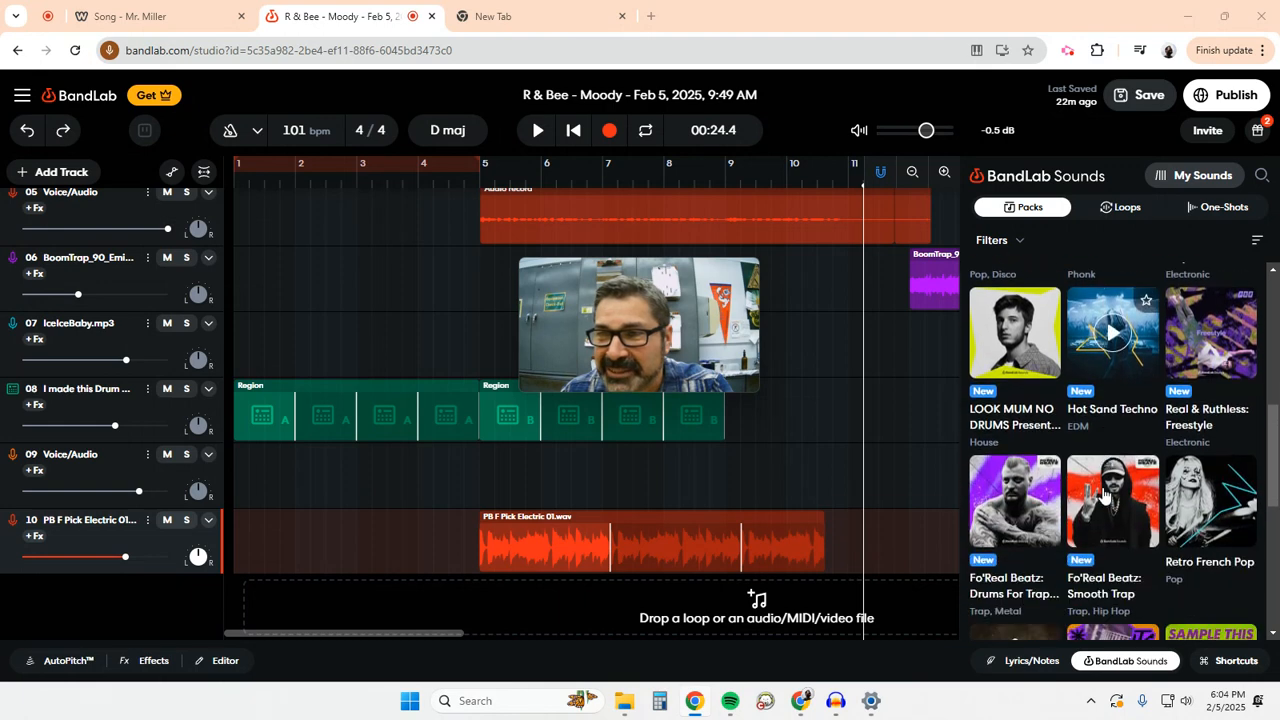
{"action": "scroll", "coordinate": [1104, 492], "scroll_direction": "down", "scroll_amount": 1}
{"action": "left_click", "coordinate": [1027, 469]}
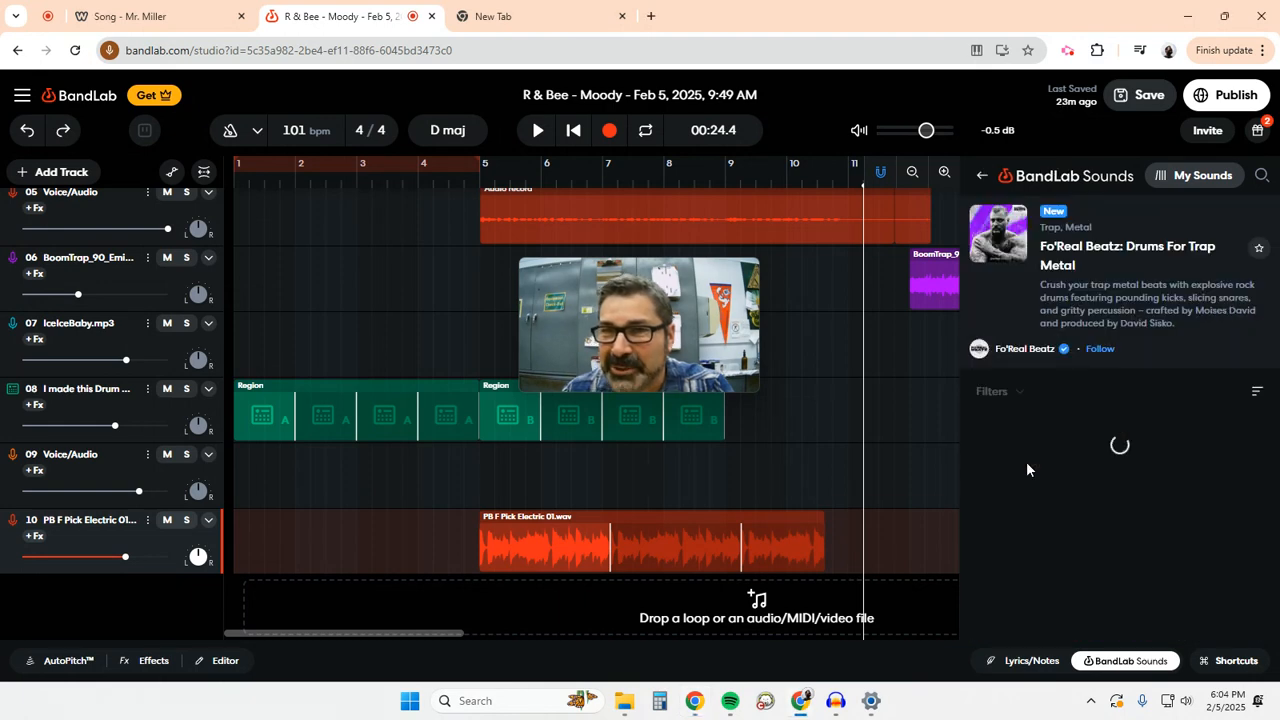
{"action": "left_click", "coordinate": [982, 435]}
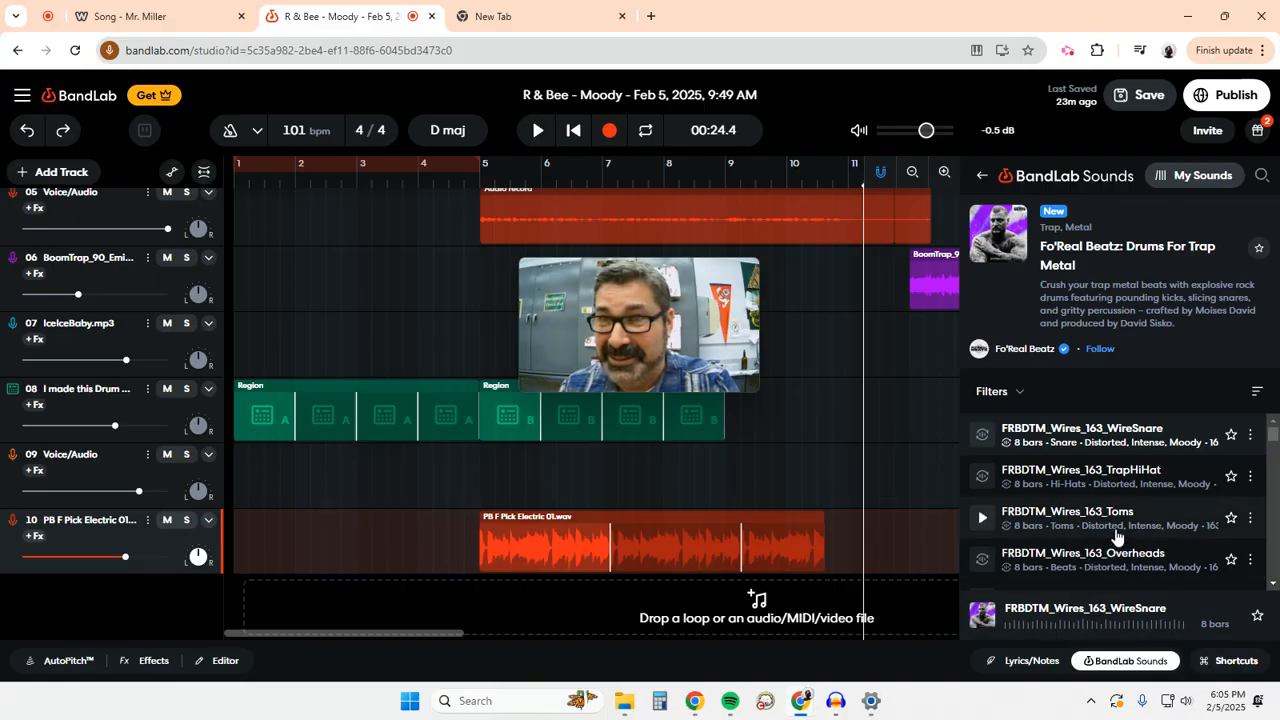
Return to the sound packs, open Fo'Real Beatz: Smooth Trap and preview the SmoothTrap_75_Gmin_Leads_20 loop
{"action": "left_click", "coordinate": [1130, 665]}
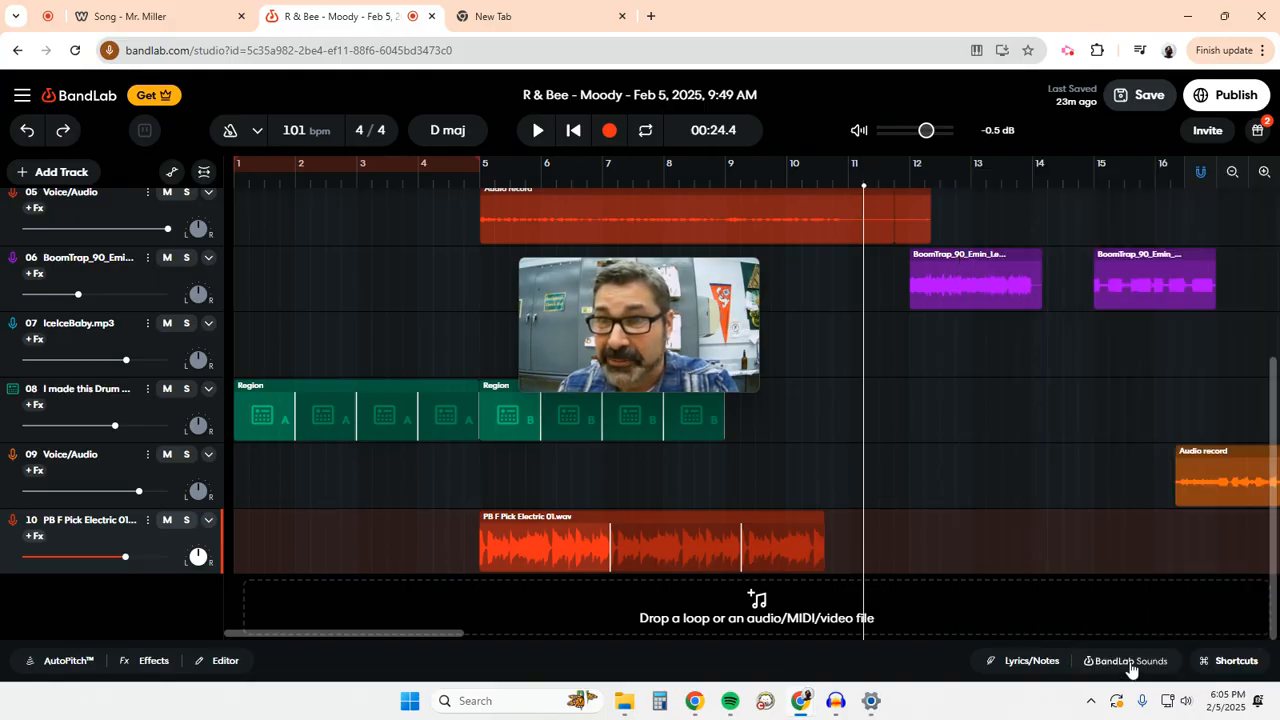
{"action": "left_click", "coordinate": [1130, 665]}
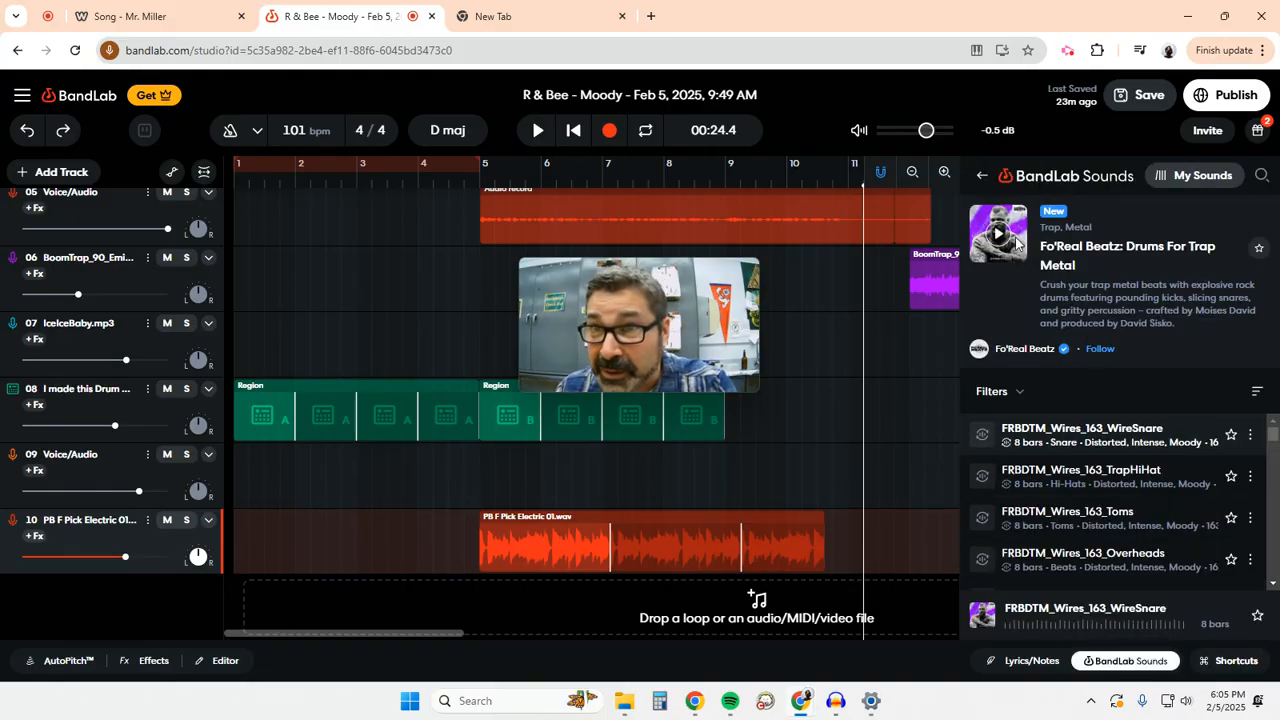
{"action": "left_click", "coordinate": [986, 180]}
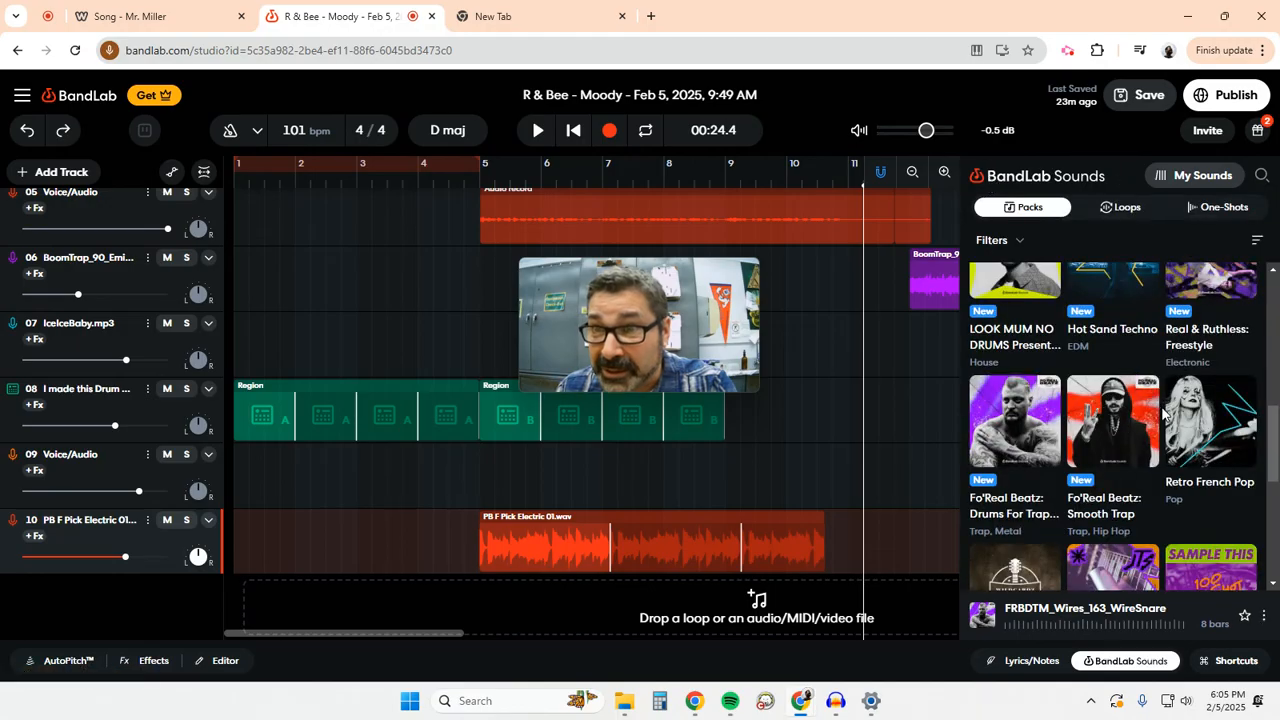
{"action": "scroll", "coordinate": [1160, 415], "scroll_direction": "down", "scroll_amount": 2}
{"action": "scroll", "coordinate": [1160, 415], "scroll_direction": "up", "scroll_amount": 1}
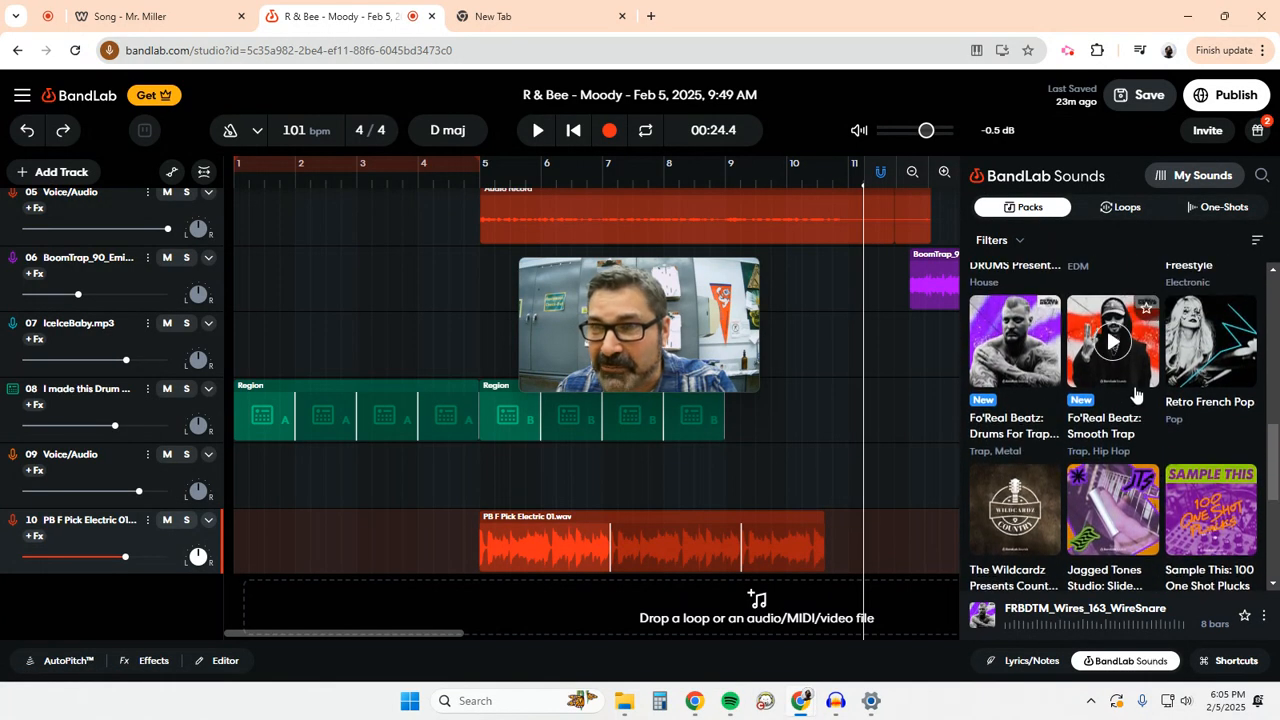
{"action": "left_click", "coordinate": [1134, 392]}
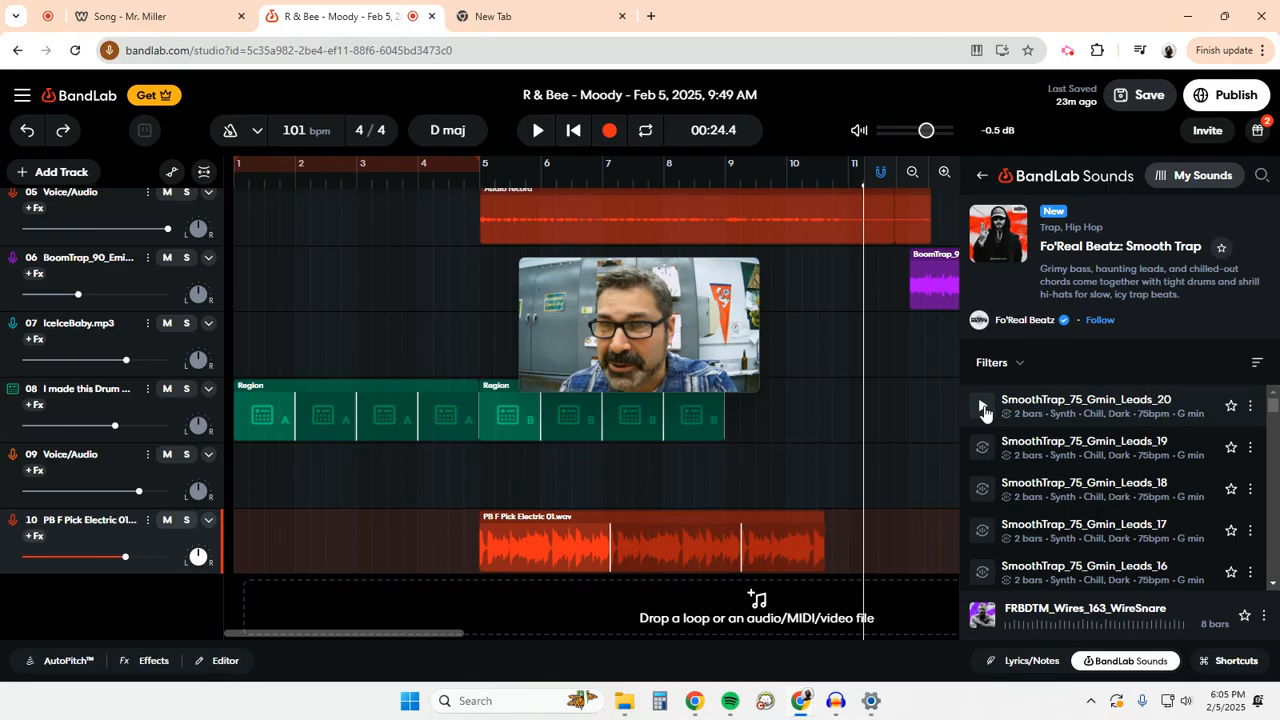
{"action": "left_click", "coordinate": [983, 408]}
{"action": "left_click", "coordinate": [985, 410]}
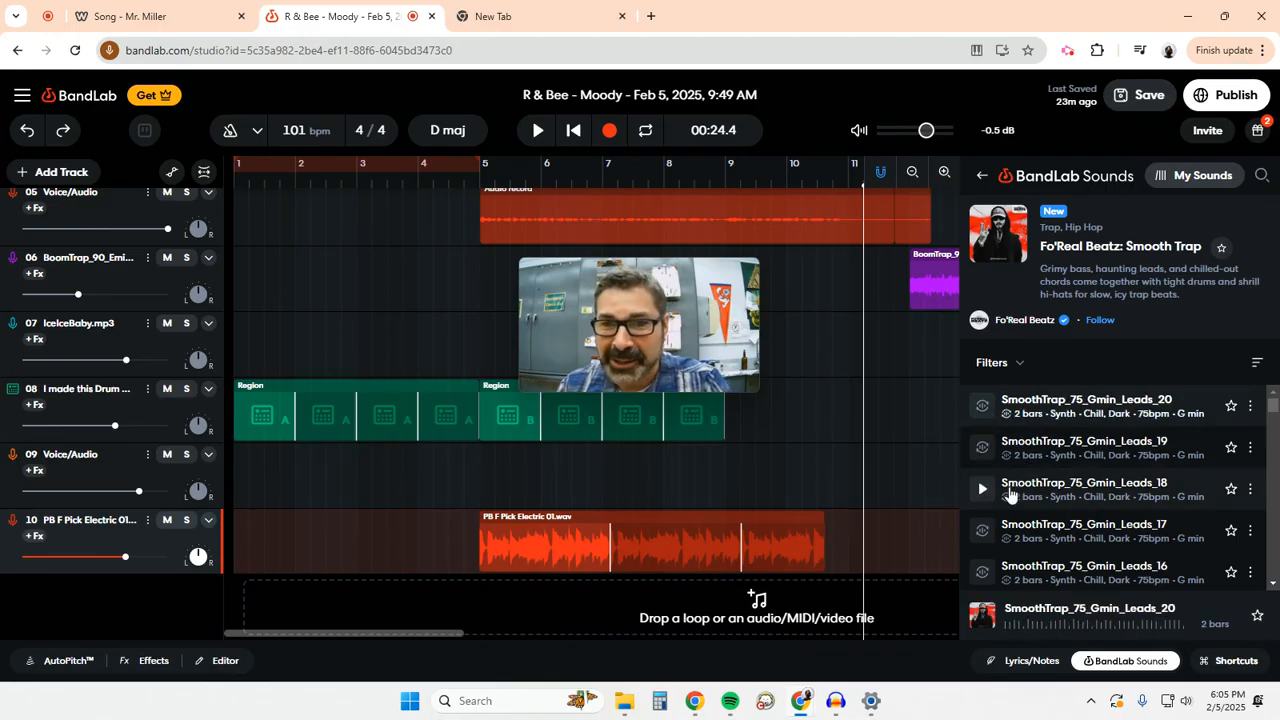
Add the SmoothTrap_75_Gmin_Leads_20 loop as a new track at about bar 10.5 and play it from just after bar 10 to bar 12
{"action": "left_click_drag", "start_coordinate": [1045, 408], "coordinate": [829, 604]}
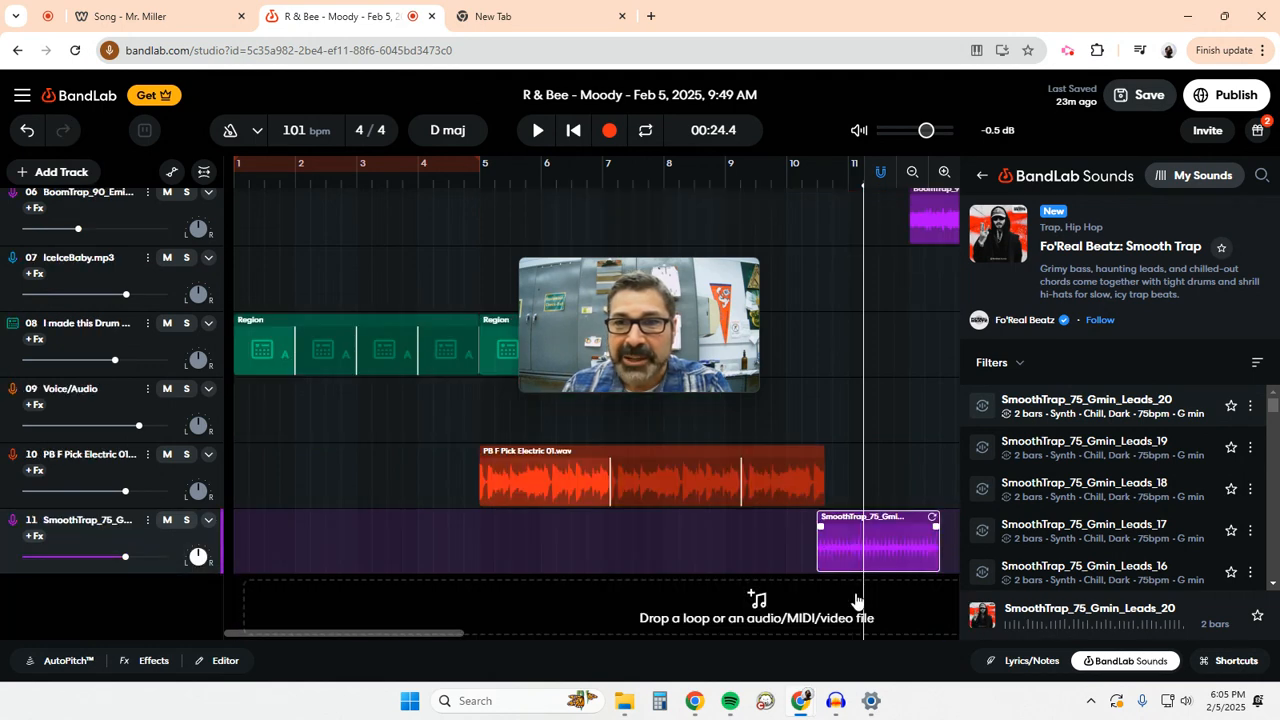
{"action": "left_click_drag", "start_coordinate": [425, 630], "coordinate": [450, 624]}
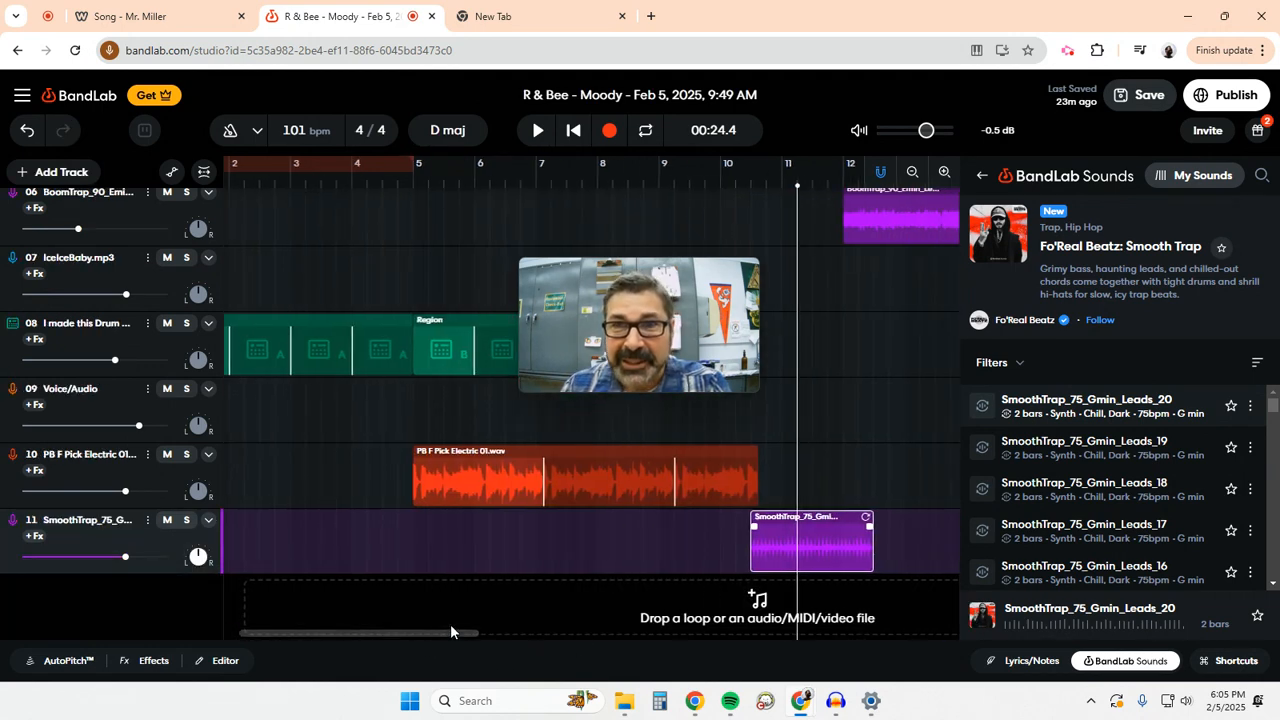
{"action": "left_click", "coordinate": [733, 179]}
{"action": "left_click", "coordinate": [539, 130]}
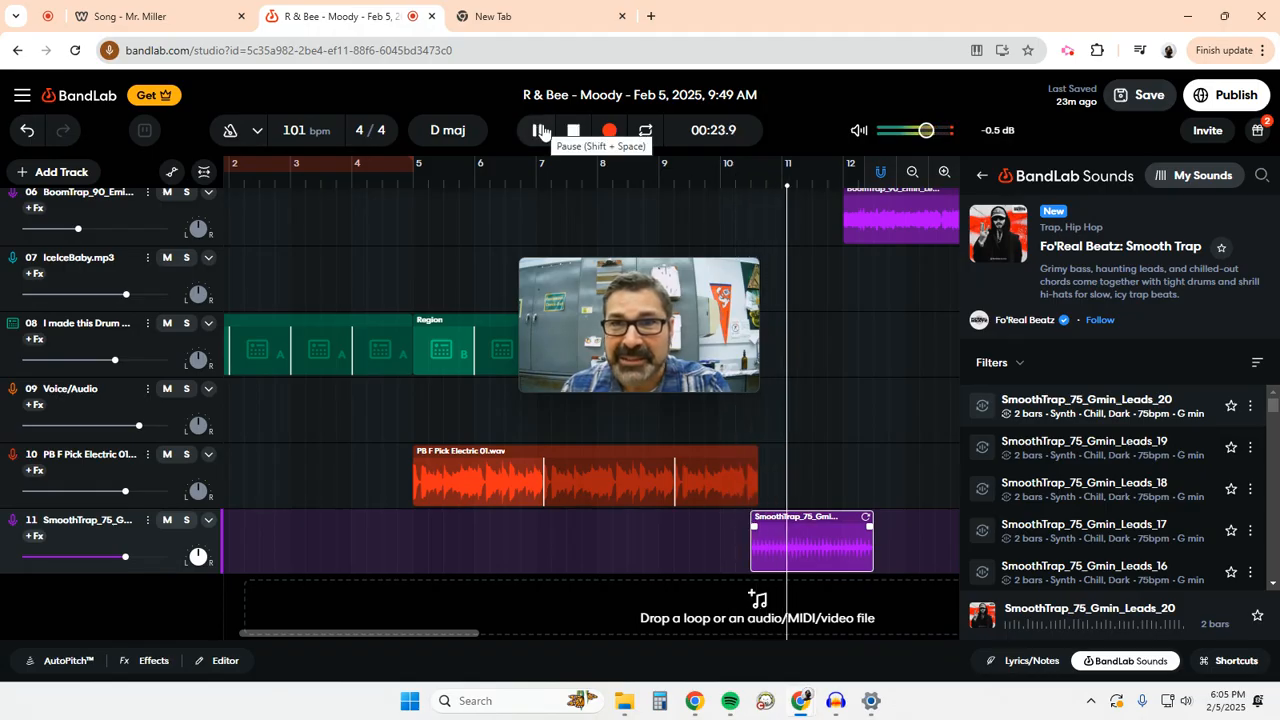
{"action": "left_click", "coordinate": [541, 130]}
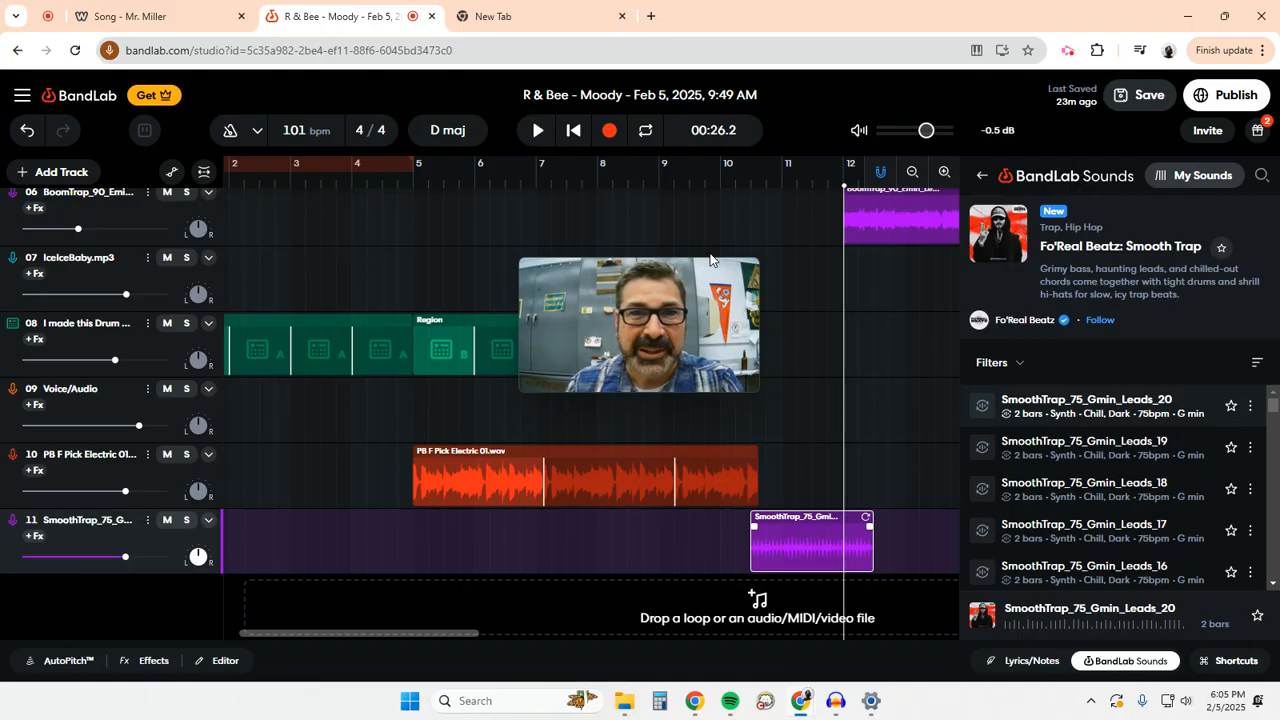
Delete the SmoothTrap_75_Gmin_Leads_20 track and the PB F Pick Electric 01.wav track from the project
{"action": "scroll", "coordinate": [379, 275], "scroll_direction": "up", "scroll_amount": 5}
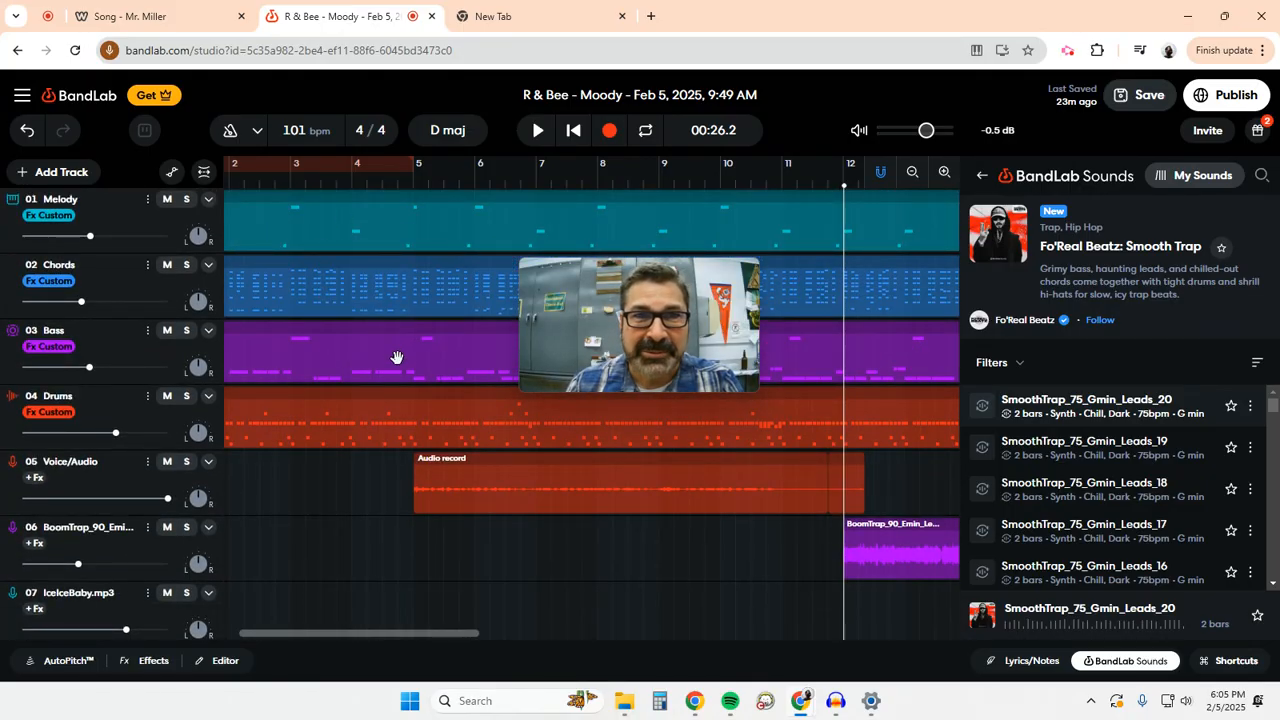
{"action": "scroll", "coordinate": [975, 530], "scroll_direction": "down", "scroll_amount": 3}
{"action": "scroll", "coordinate": [826, 554], "scroll_direction": "down", "scroll_amount": 4}
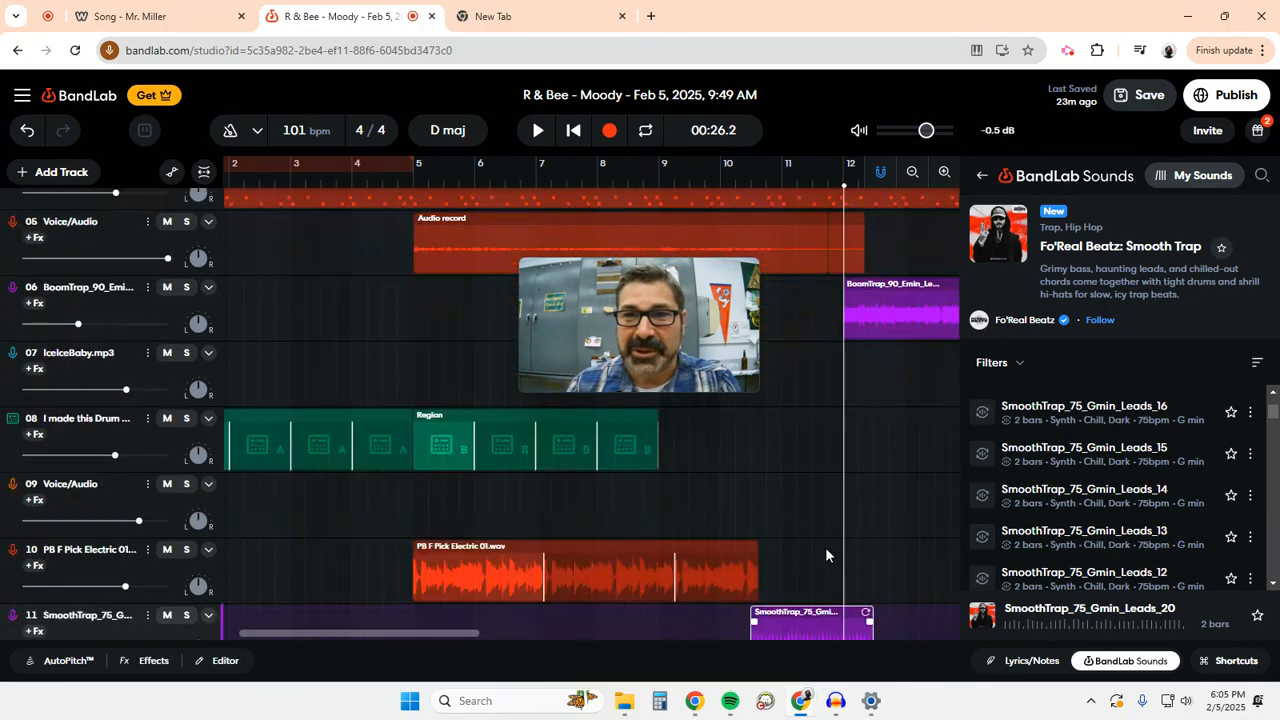
{"action": "scroll", "coordinate": [830, 549], "scroll_direction": "down", "scroll_amount": 1}
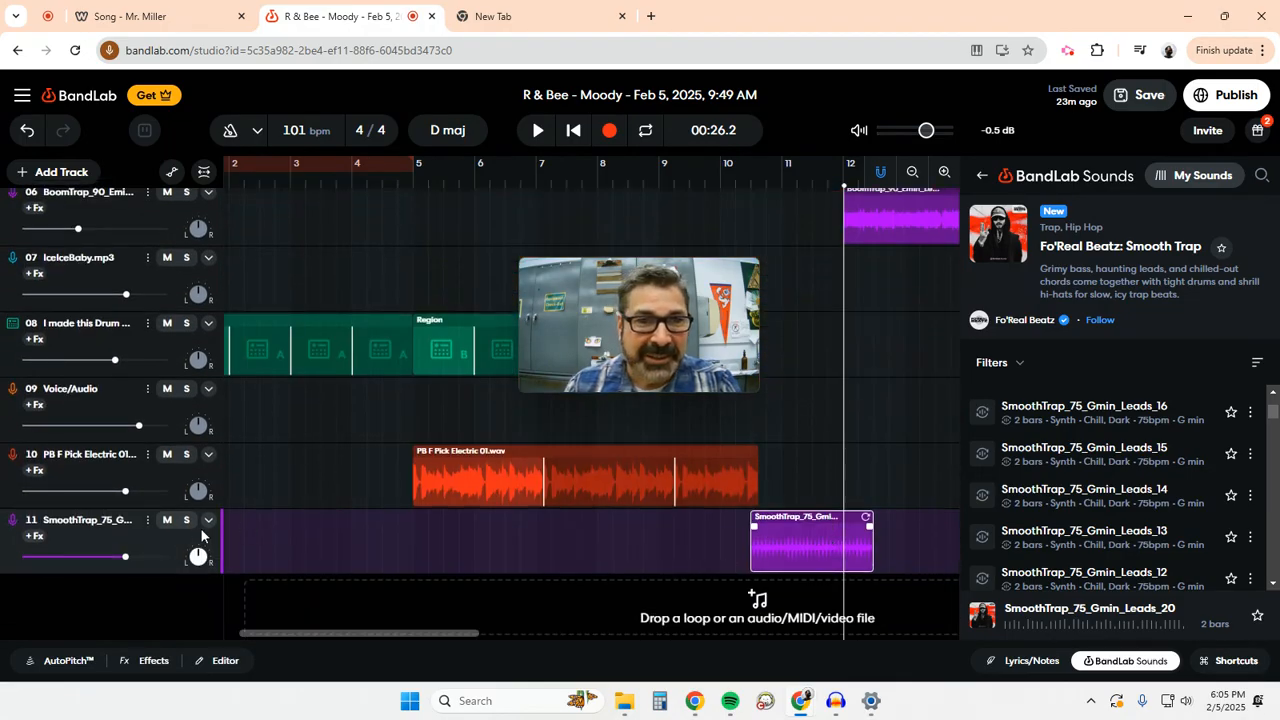
{"action": "left_click", "coordinate": [146, 522]}
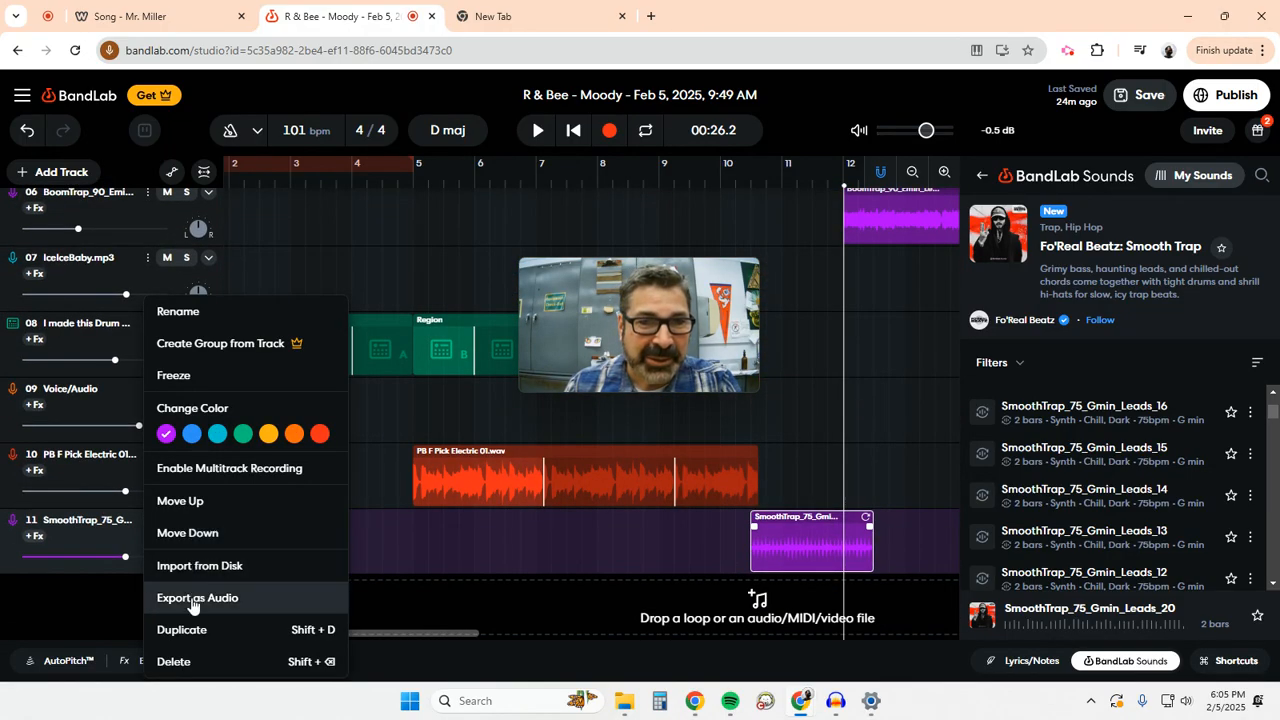
{"action": "left_click", "coordinate": [173, 658]}
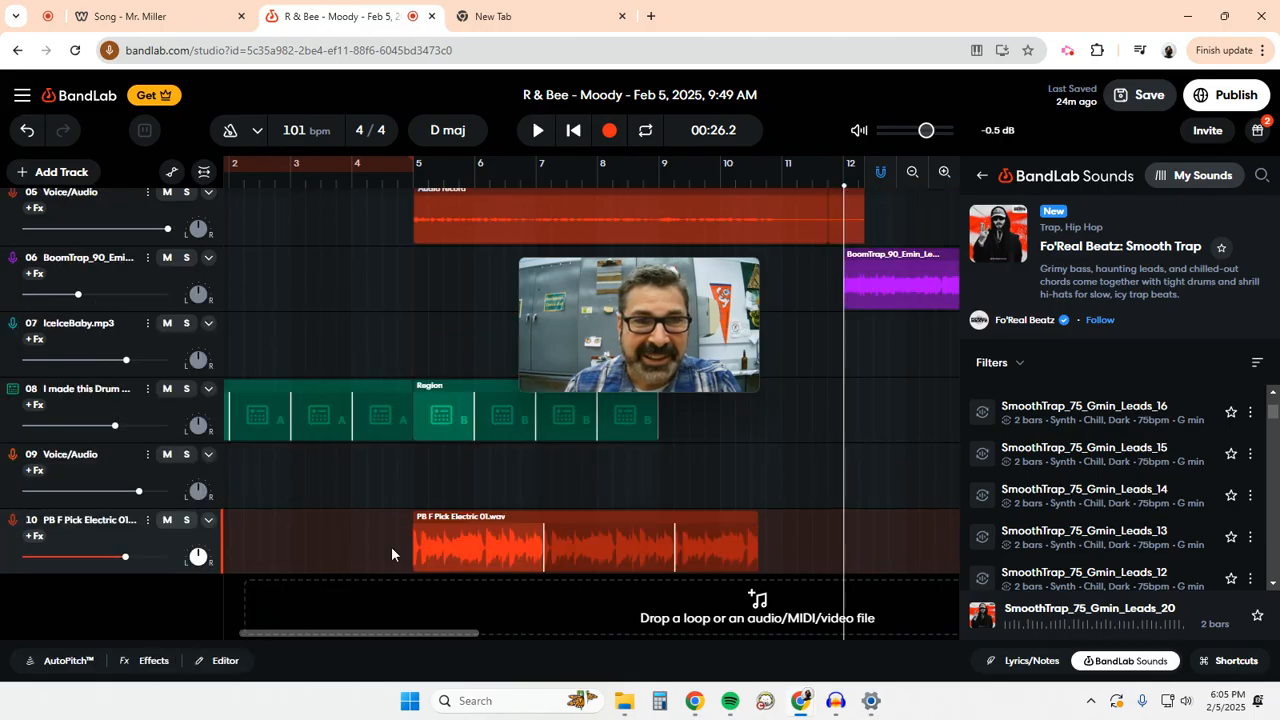
{"action": "right_click", "coordinate": [142, 512]}
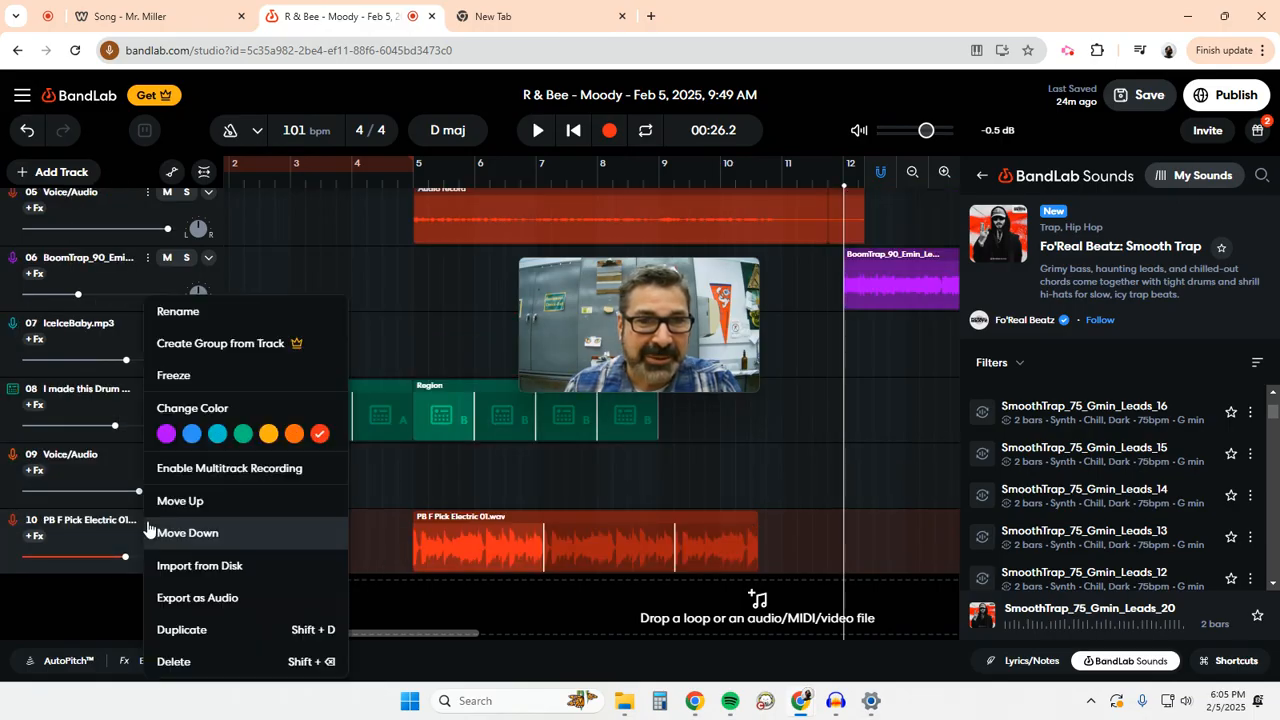
{"action": "left_click", "coordinate": [172, 661]}
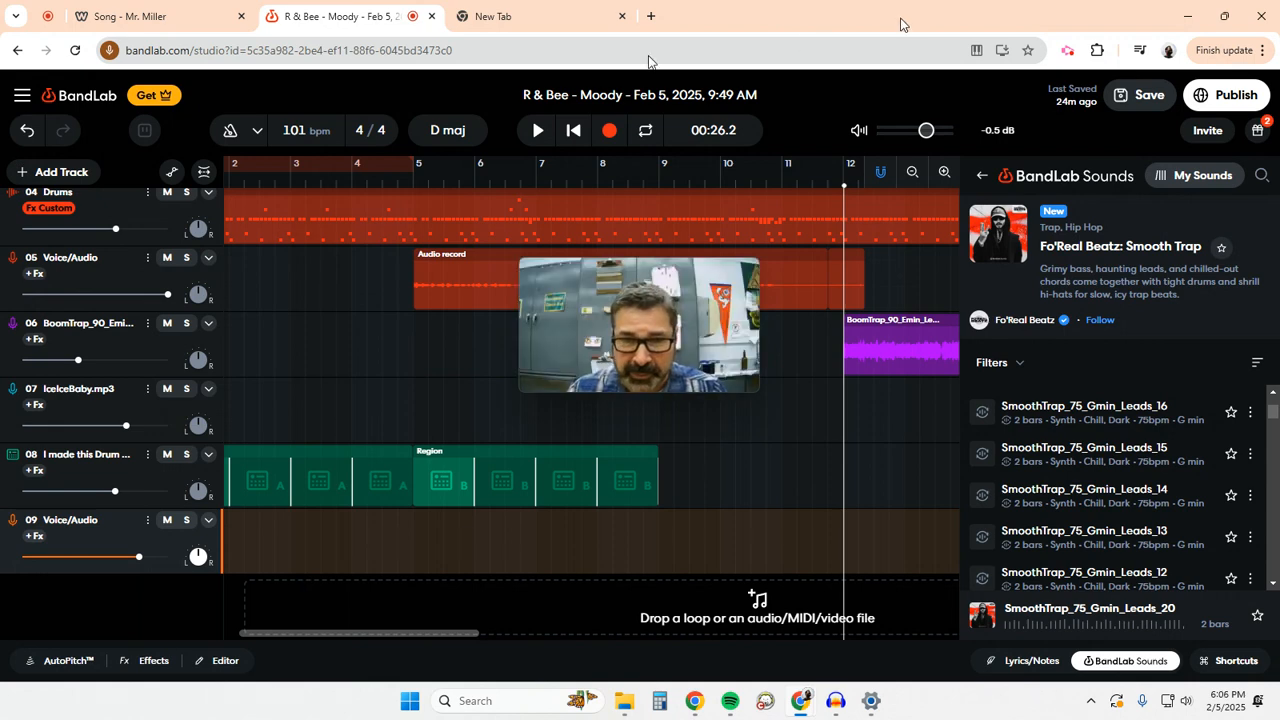
{"action": "left_click_drag", "start_coordinate": [901, 20], "coordinate": [0, 64]}
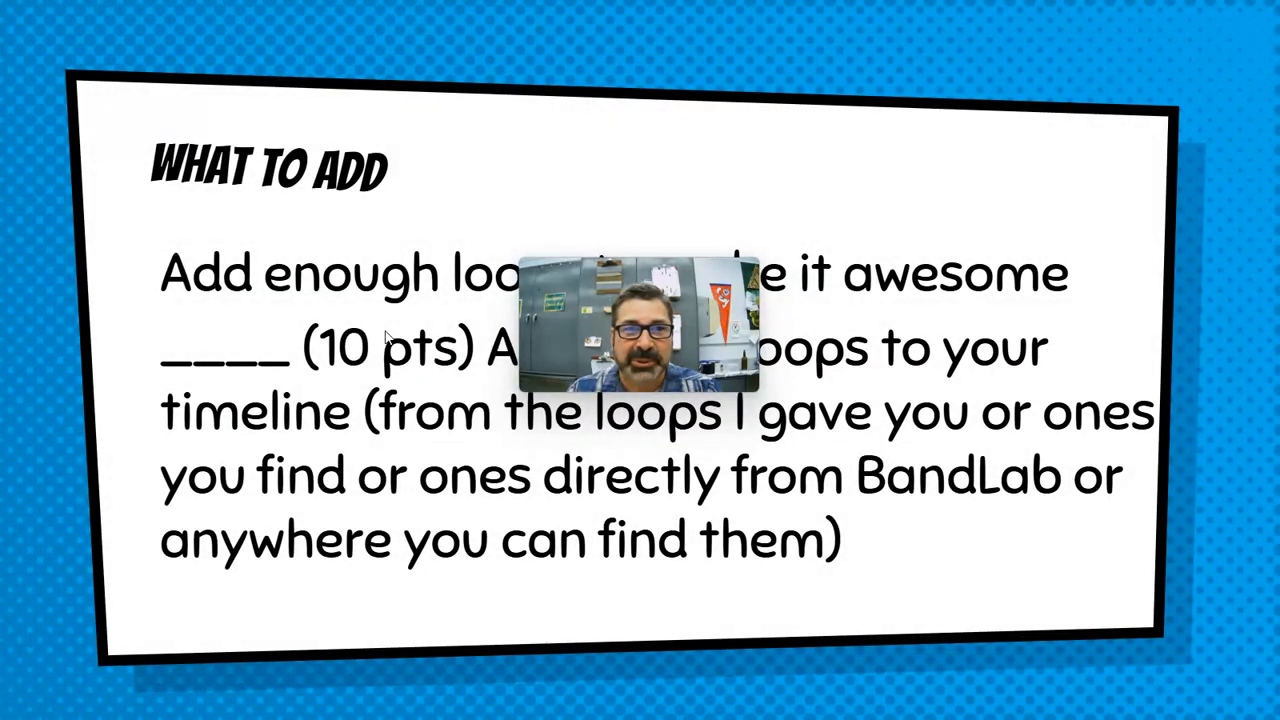
{"action": "left_click_drag", "start_coordinate": [597, 320], "coordinate": [670, 152]}
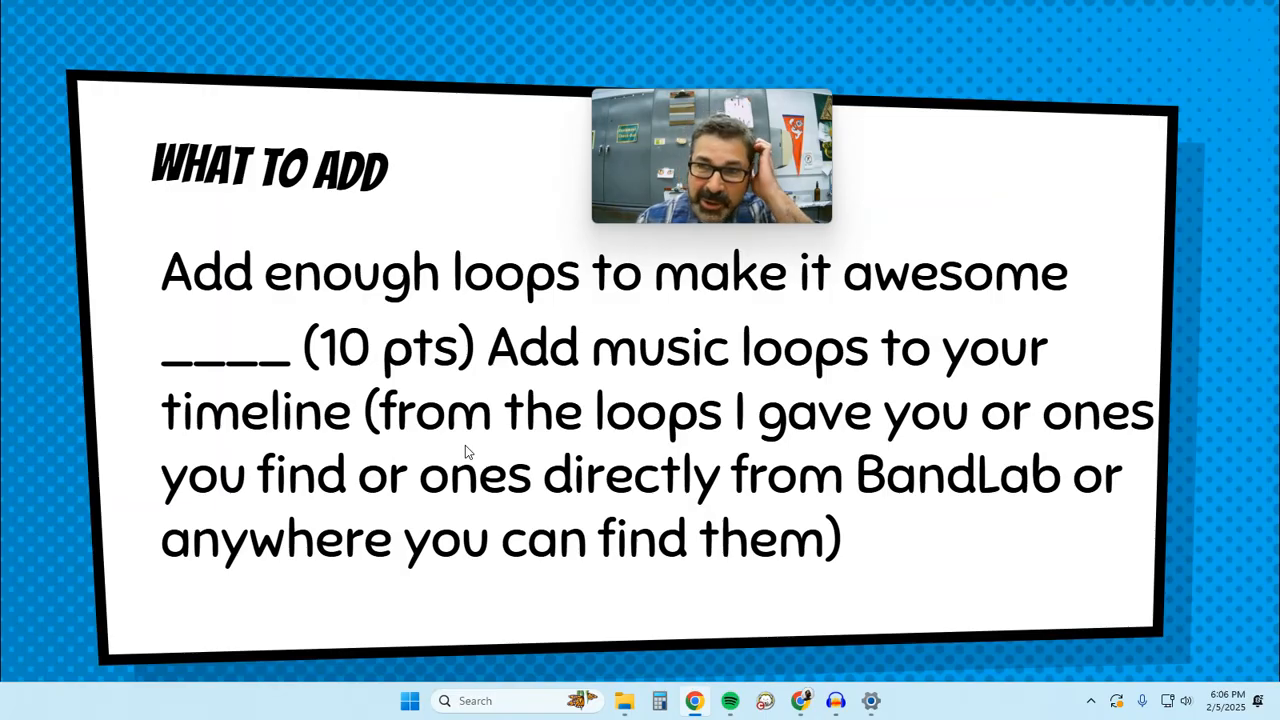
{"action": "left_click", "coordinate": [757, 461]}
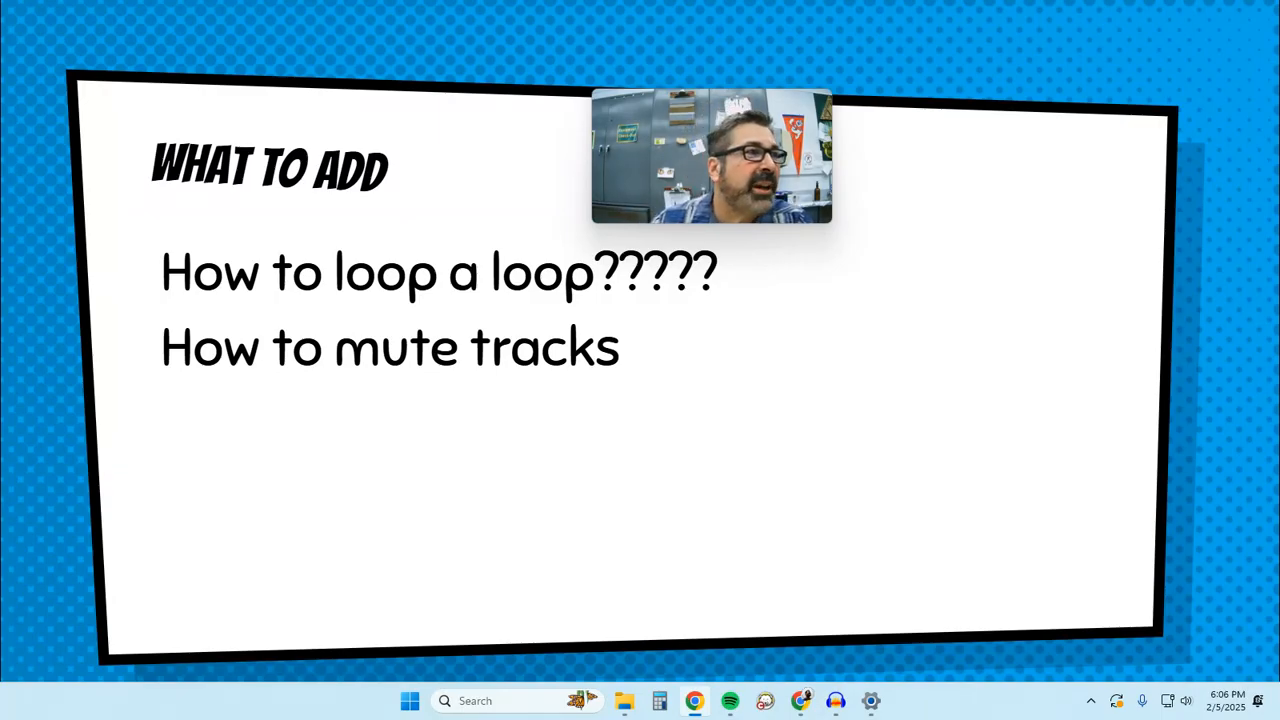
{"action": "key", "text": "alt+Tab"}
{"action": "left_click_drag", "start_coordinate": [737, 137], "coordinate": [1074, 434]}
{"action": "left_click", "coordinate": [1087, 85]}
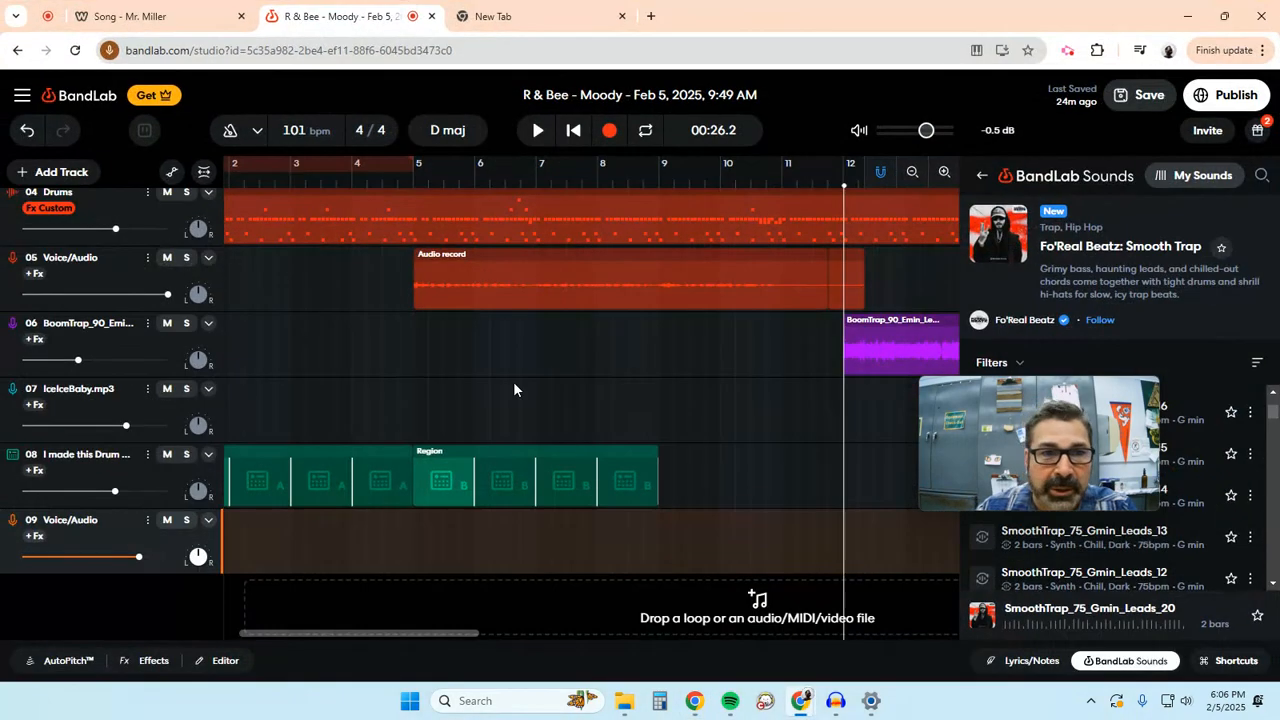
Play the song from 00:02.8, just past bar 2, to hear the custom drum track, and pause just before bar 5
{"action": "scroll", "coordinate": [242, 206], "scroll_direction": "up", "scroll_amount": 1}
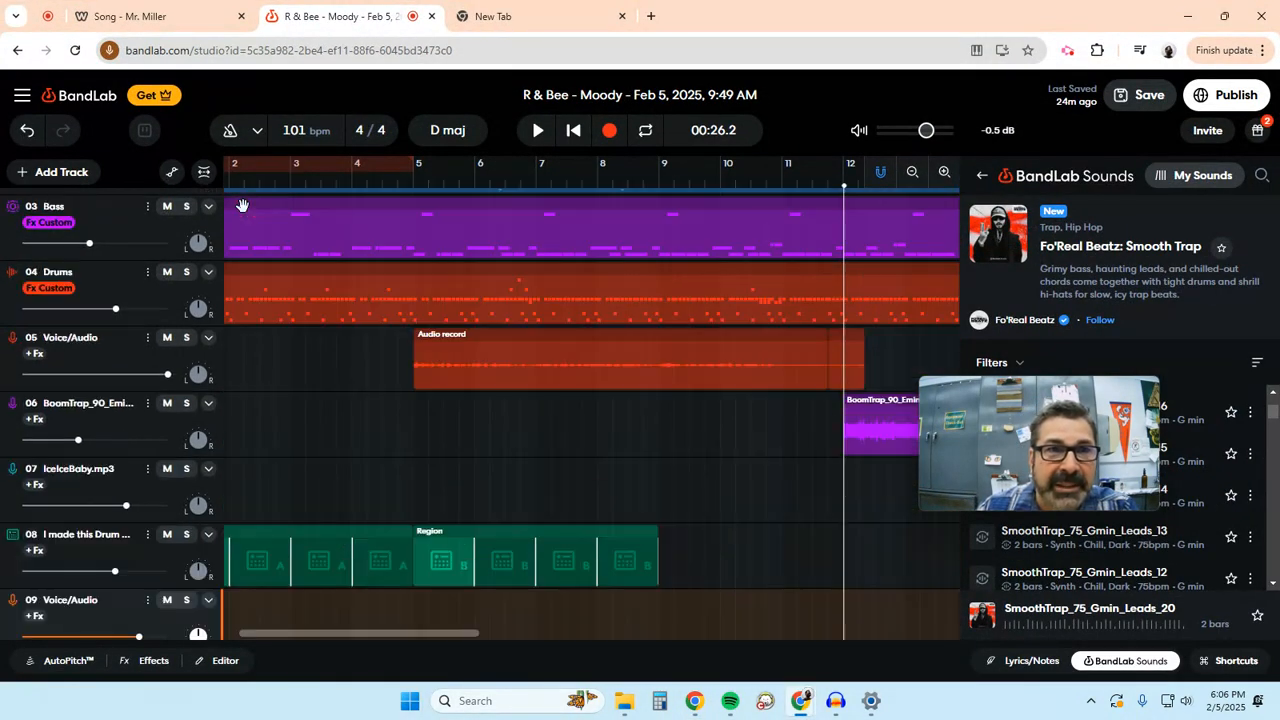
{"action": "left_click", "coordinate": [239, 184]}
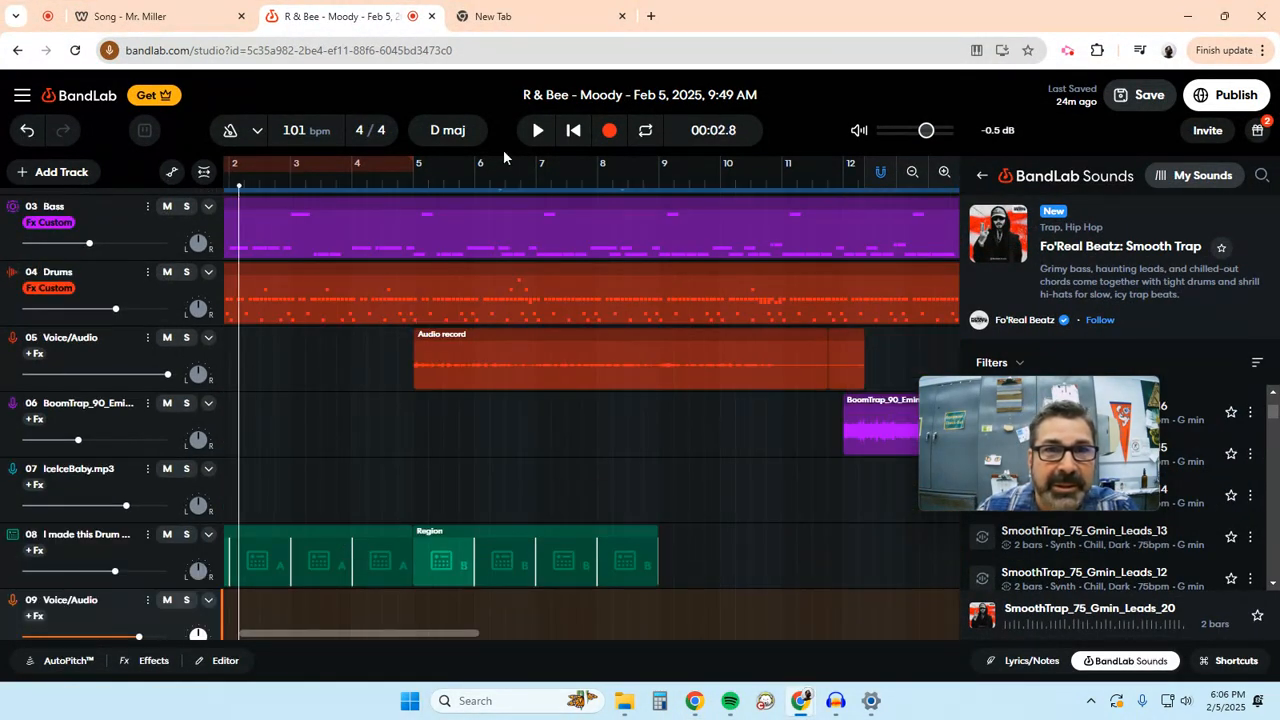
{"action": "left_click", "coordinate": [538, 132]}
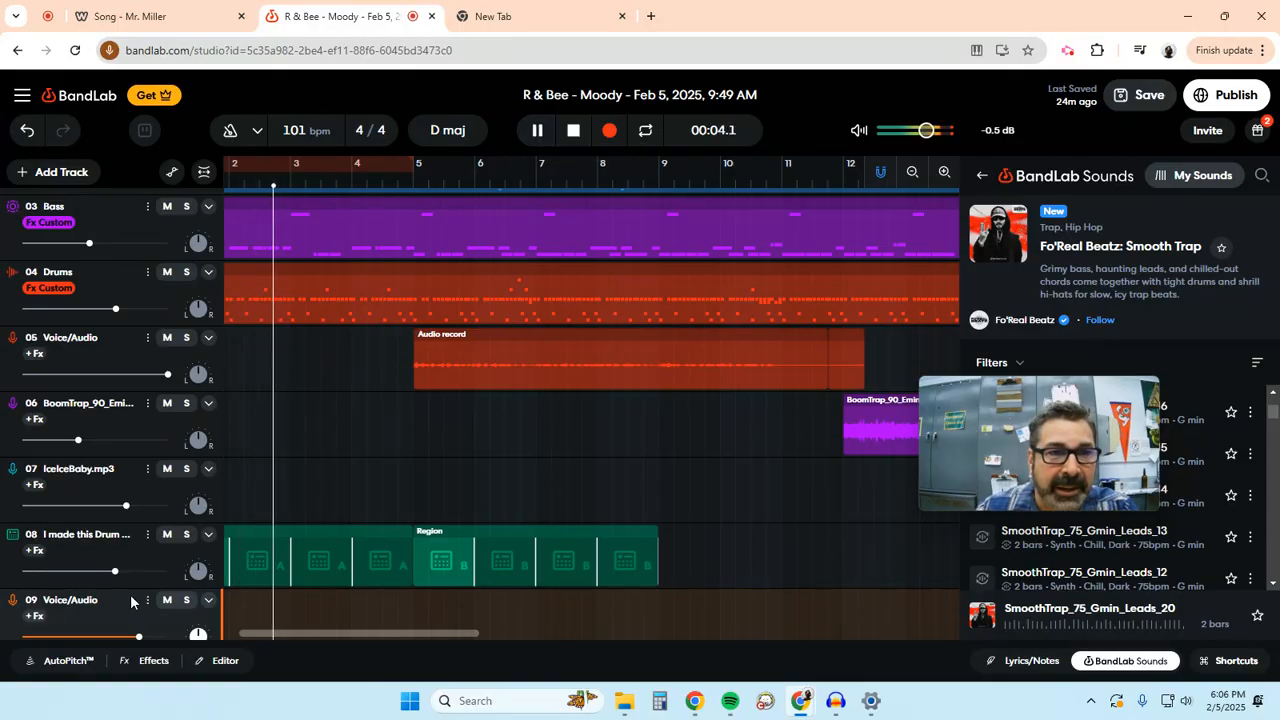
{"action": "mouse_move", "coordinate": [116, 571]}
{"action": "left_mouse_down"}
{"action": "mouse_move", "coordinate": [161, 571]}
{"action": "mouse_move", "coordinate": [115, 571]}
{"action": "left_mouse_up"}
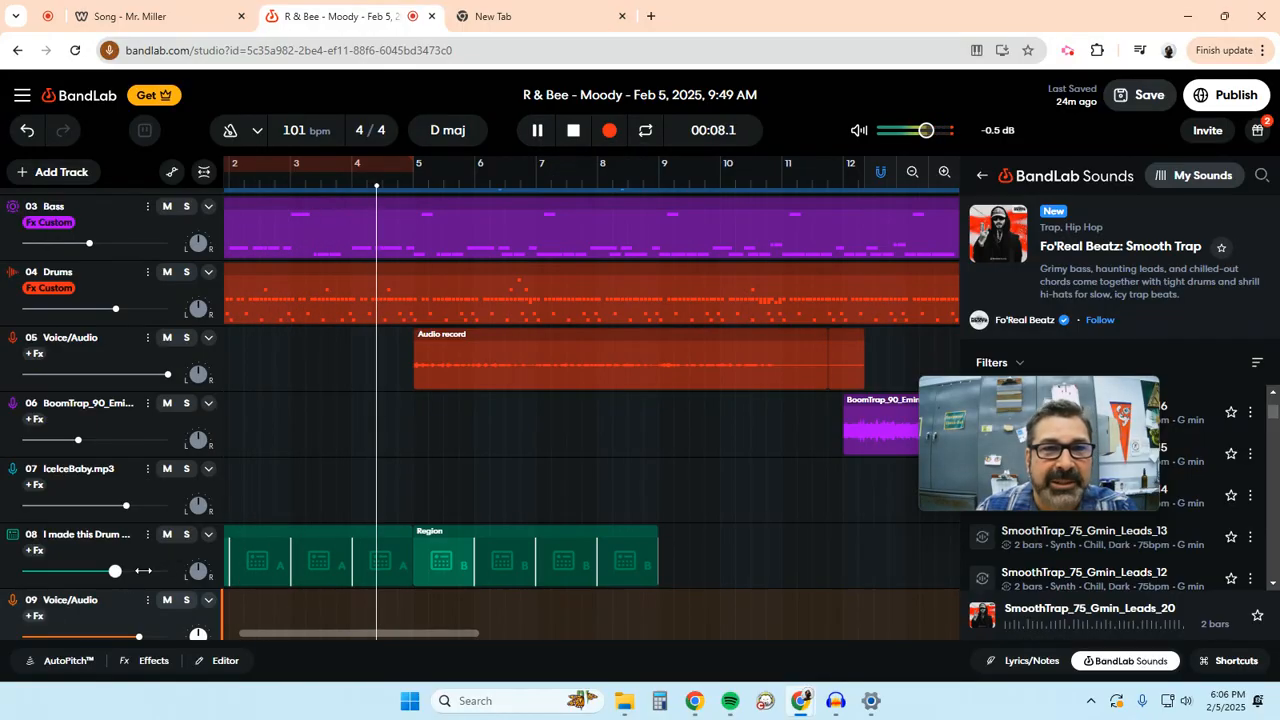
{"action": "left_click", "coordinate": [536, 130]}
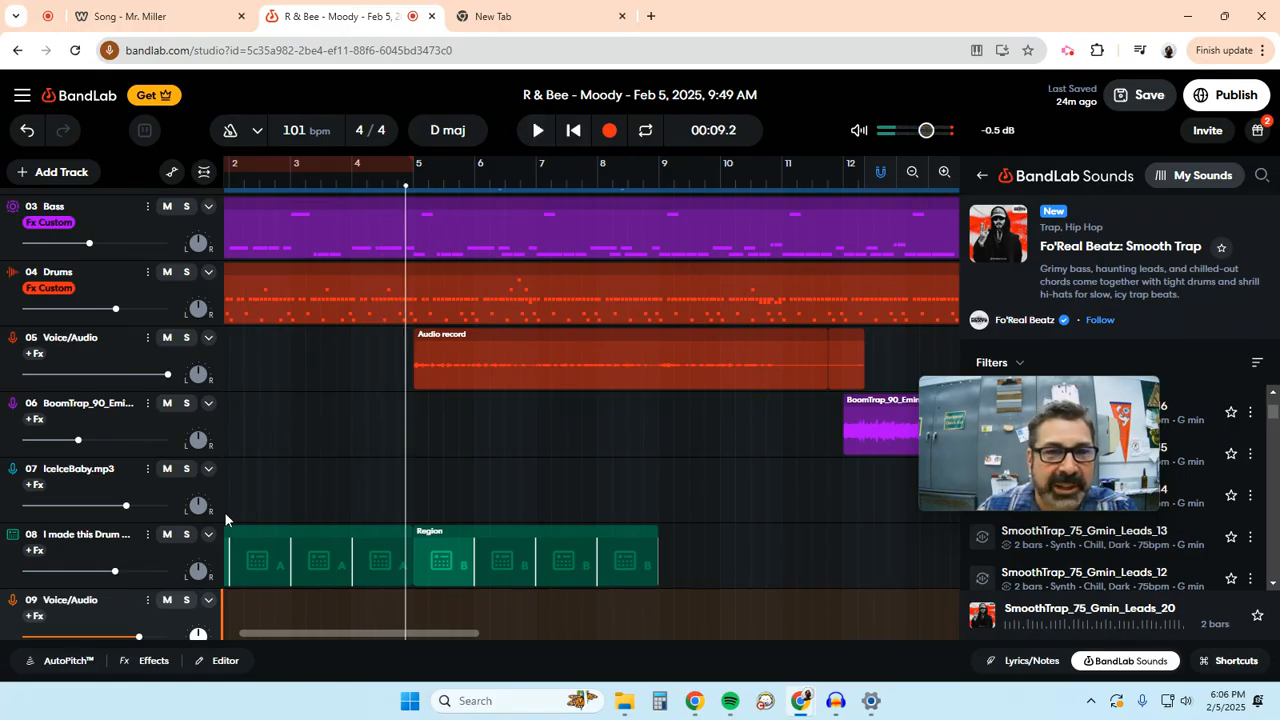
Mute the custom drum machine track, track 08
{"action": "scroll", "coordinate": [225, 519], "scroll_direction": "down", "scroll_amount": 2}
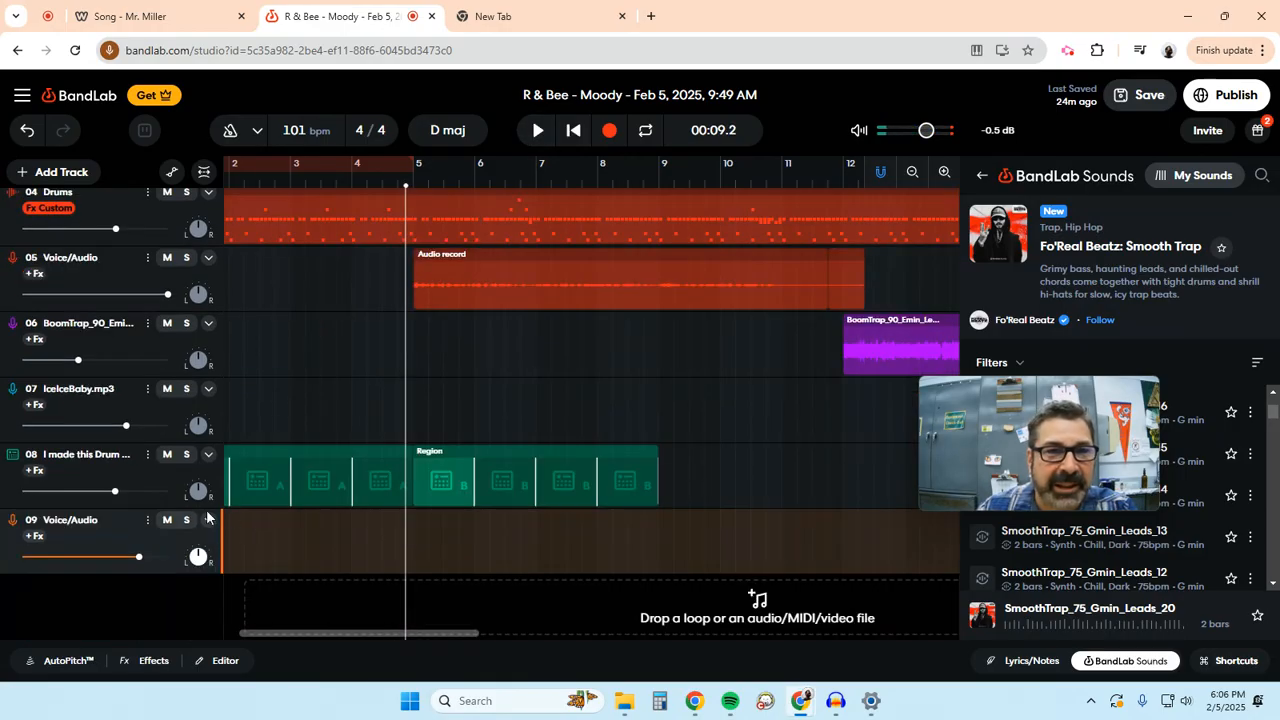
{"action": "left_click", "coordinate": [167, 456]}
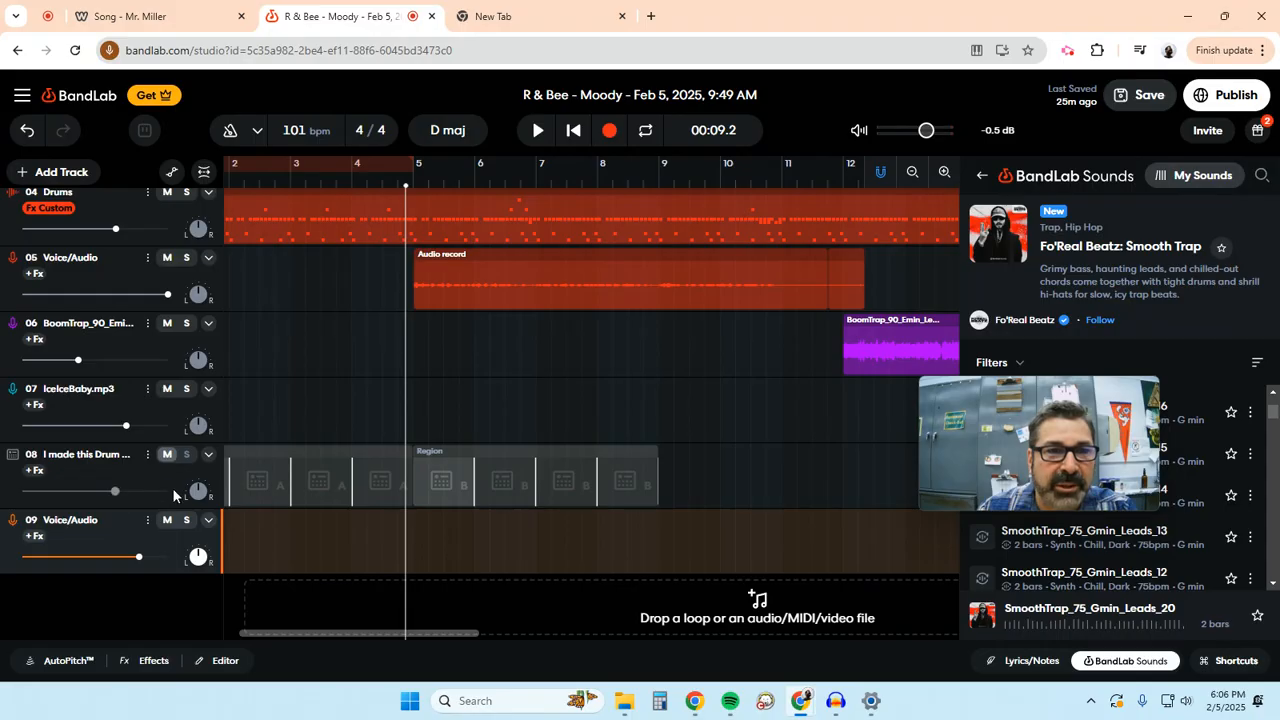